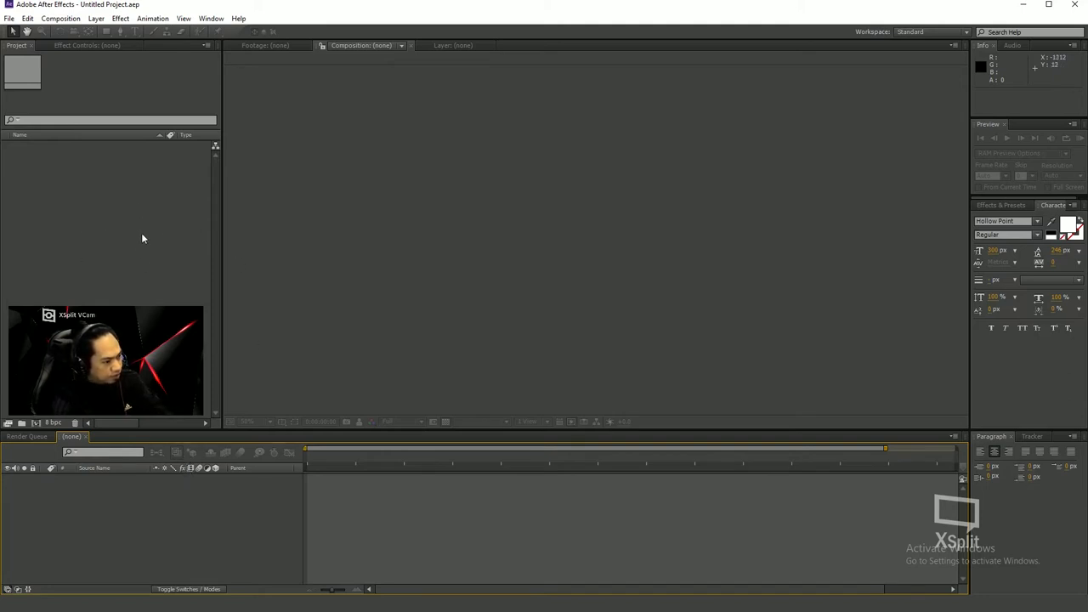
Import chroma ref 1.mp4, build the chroma ref 1 composition from it, and scrub the footage
left_click_drag(91, 175, 121, 221)
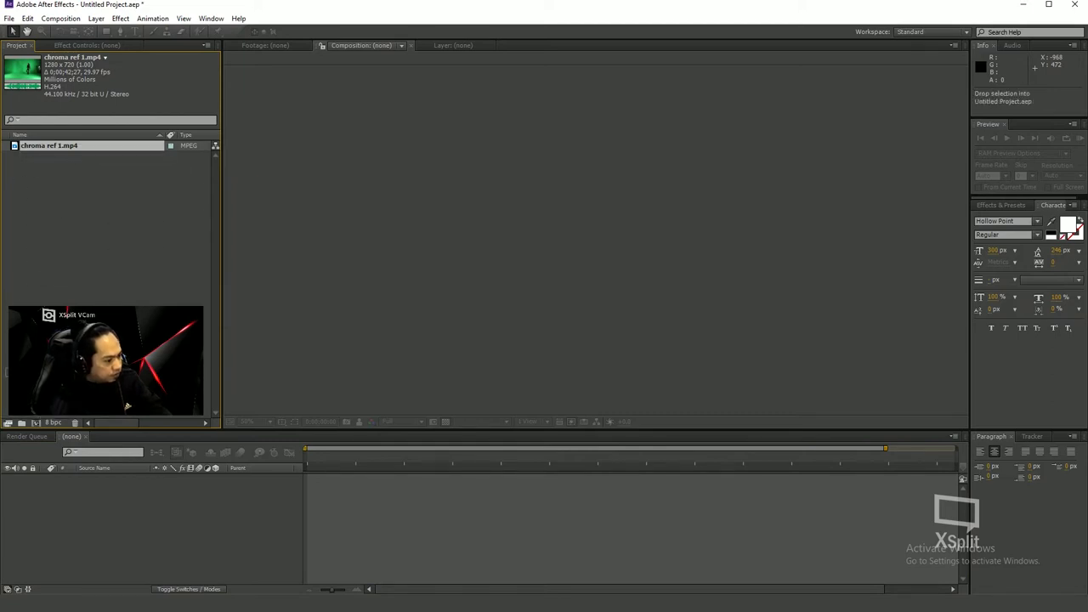
left_click_drag(40, 428, 38, 424)
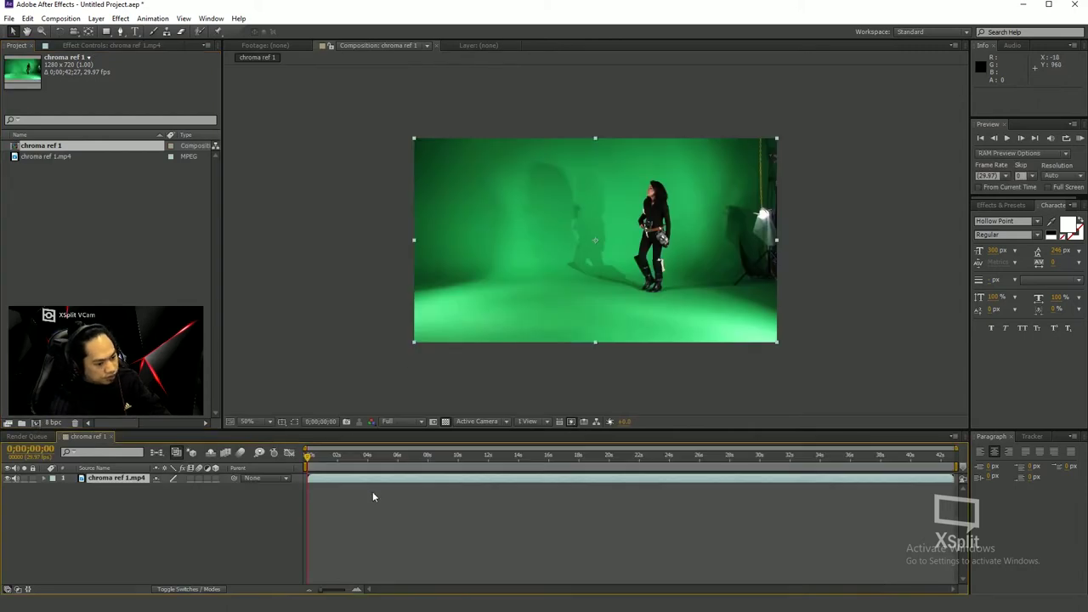
mouse_move(313, 457)
left_mouse_down()
mouse_move(497, 457)
mouse_move(327, 457)
left_mouse_up()
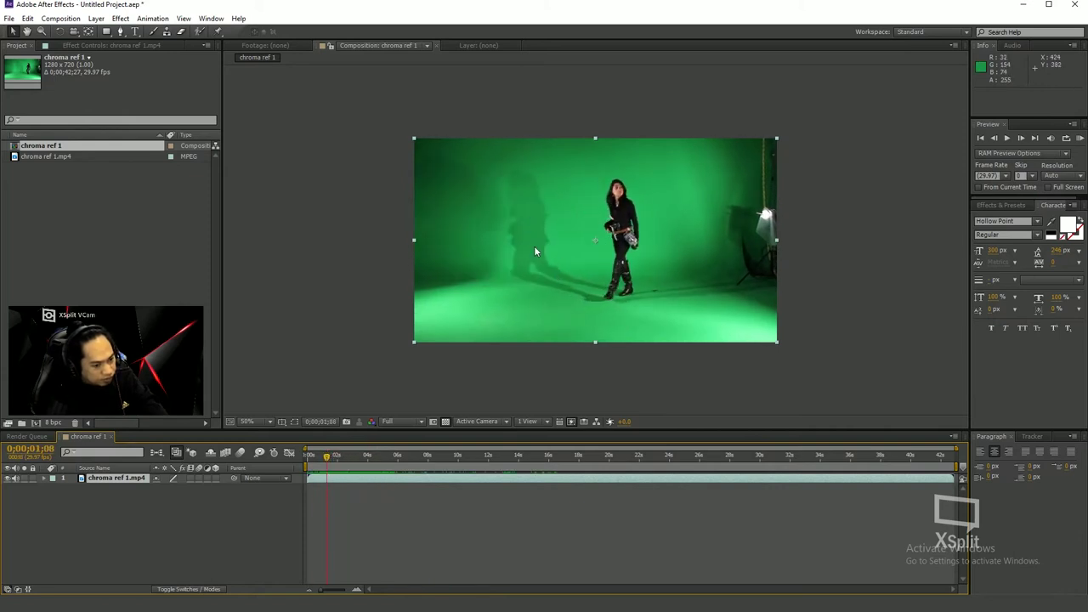
left_click_drag(327, 459, 337, 463)
mouse_move(347, 460)
left_mouse_down()
mouse_move(333, 456)
mouse_move(403, 461)
mouse_move(359, 460)
mouse_move(387, 460)
left_mouse_up()
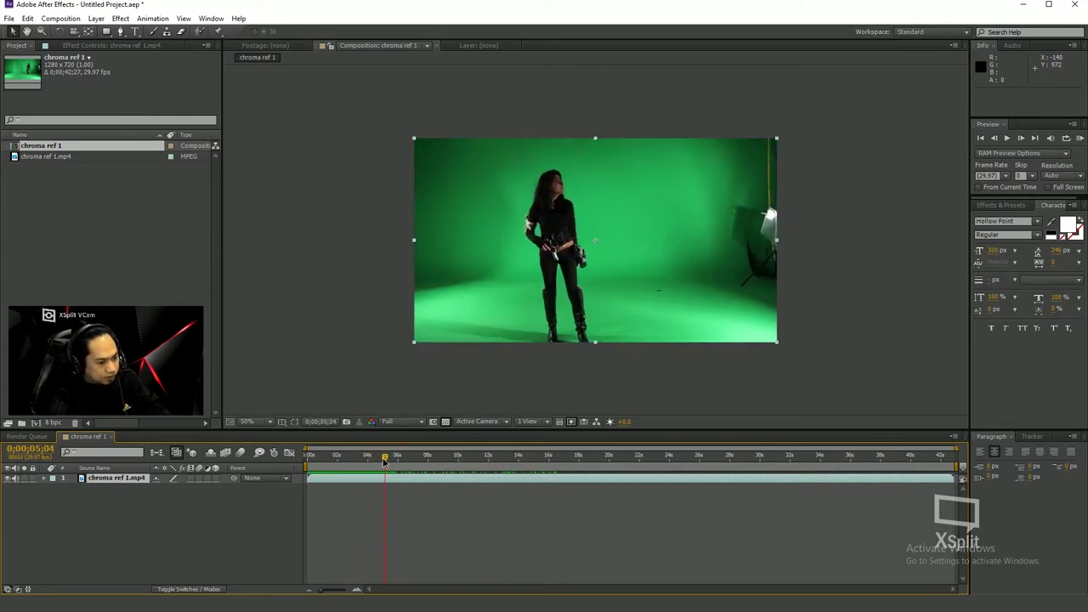
key("Page_Down")
Split the clip at 0;00;05;12, end the work area there, and delete the close-up part
key("Page_Up")
key("Page_Down")
key("Page_Down")
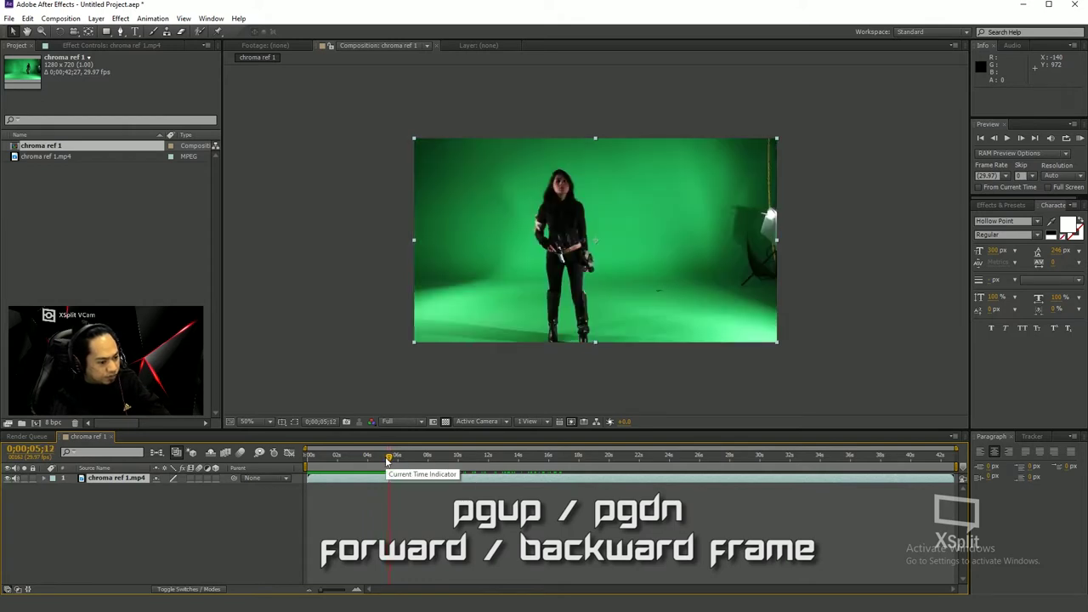
key("Page_Down")
key("Page_Up")
key("Page_Down")
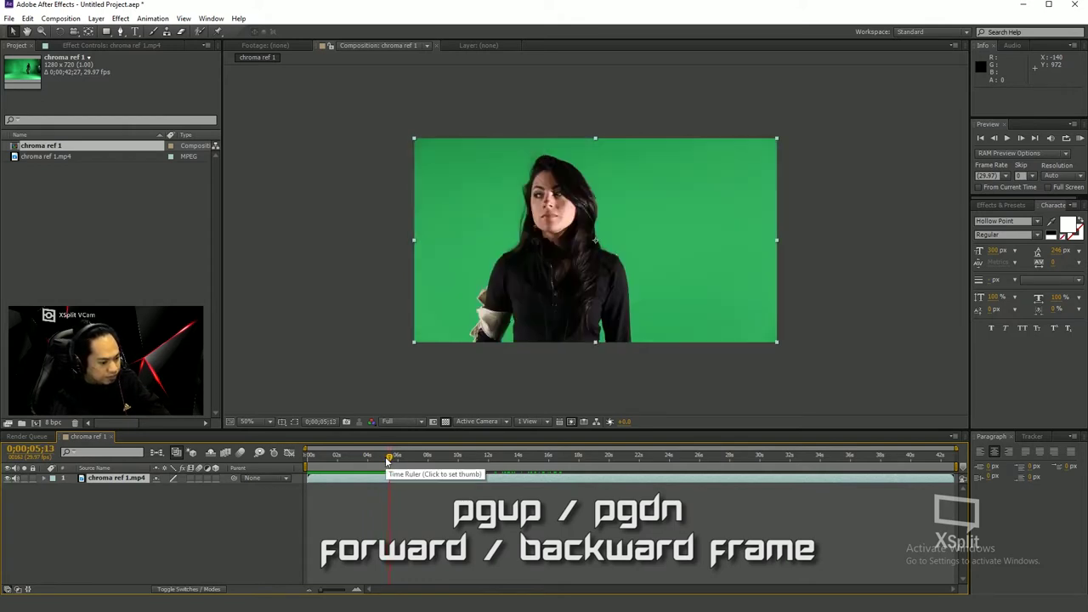
key("Page_Up")
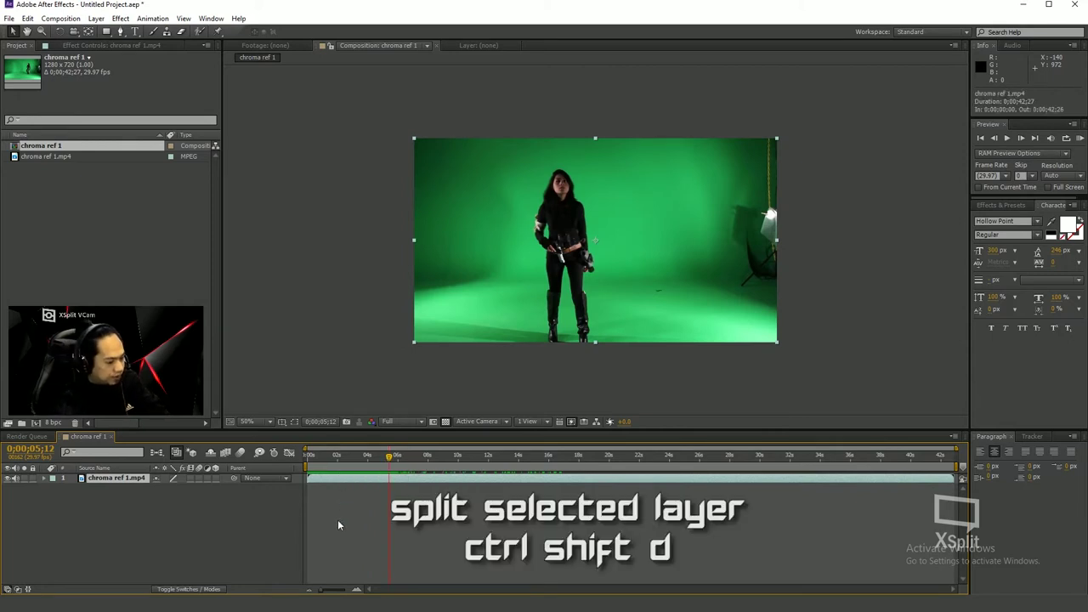
key("ctrl+shift+d")
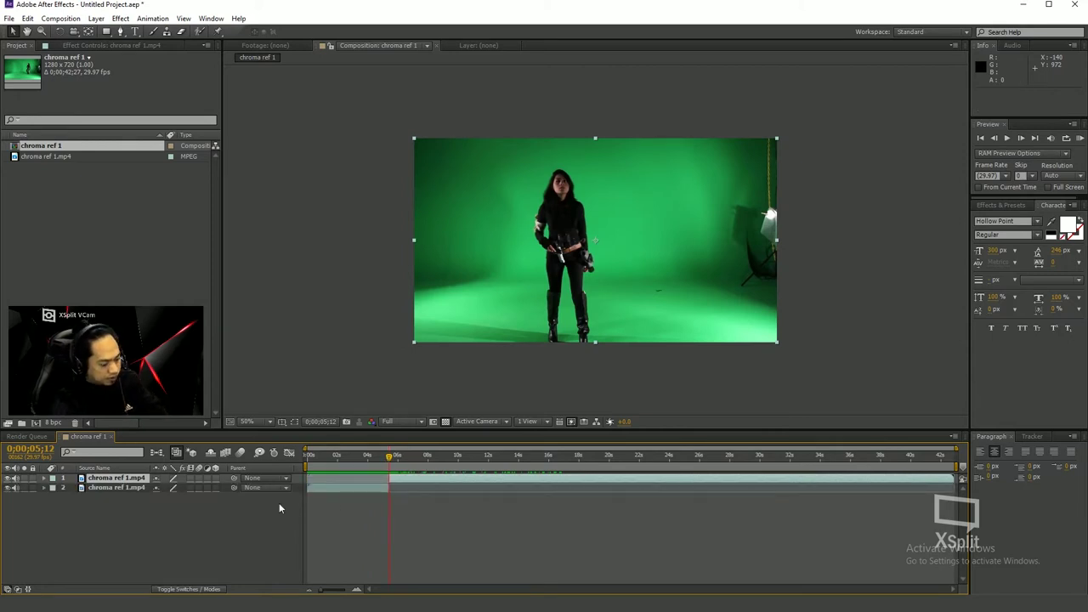
key("n")
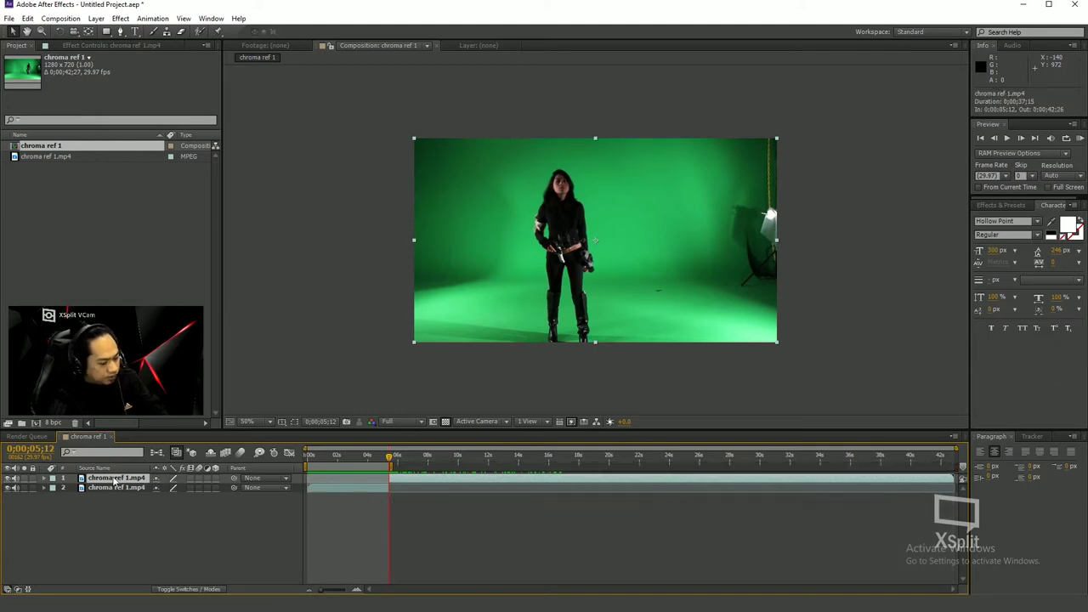
key("Delete")
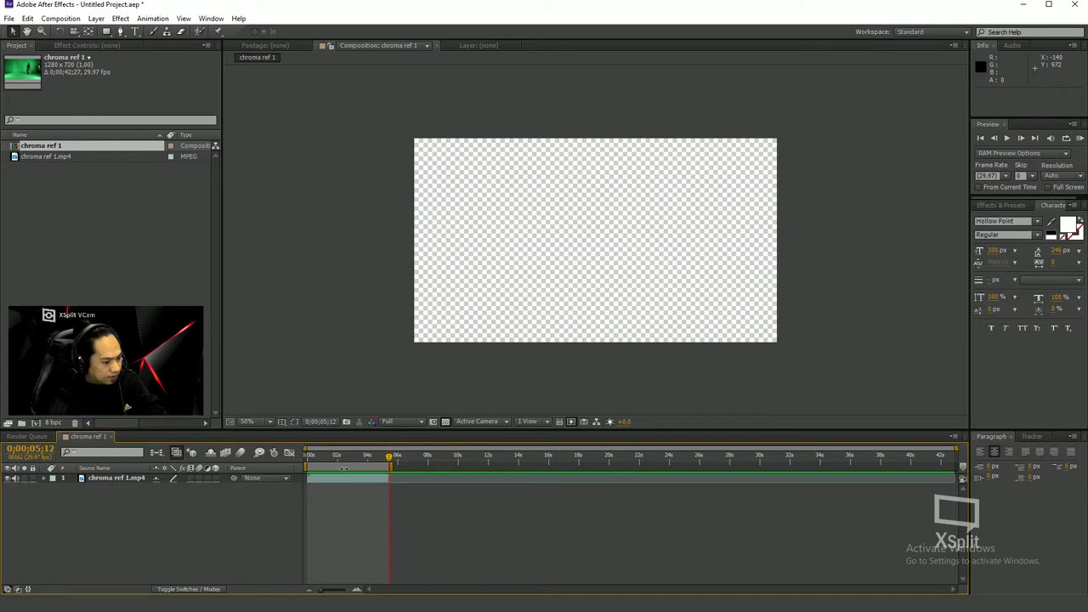
Trim the composition to the work area and preview the shortened wide shot
right_click(345, 467)
left_click(399, 500)
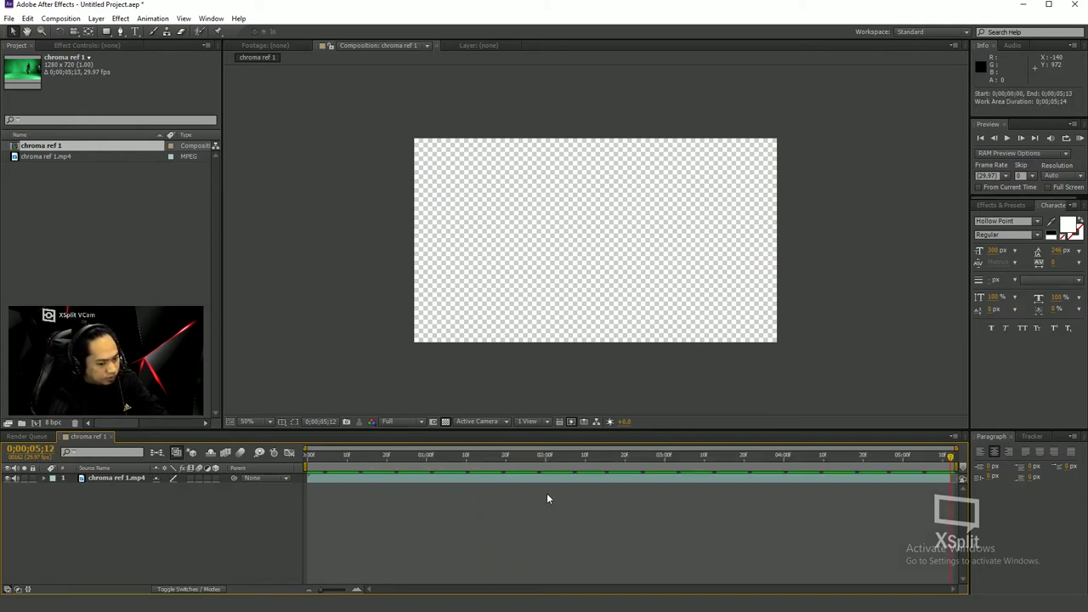
left_click_drag(360, 456, 331, 457)
key("KP_0")
left_click_drag(551, 456, 333, 455)
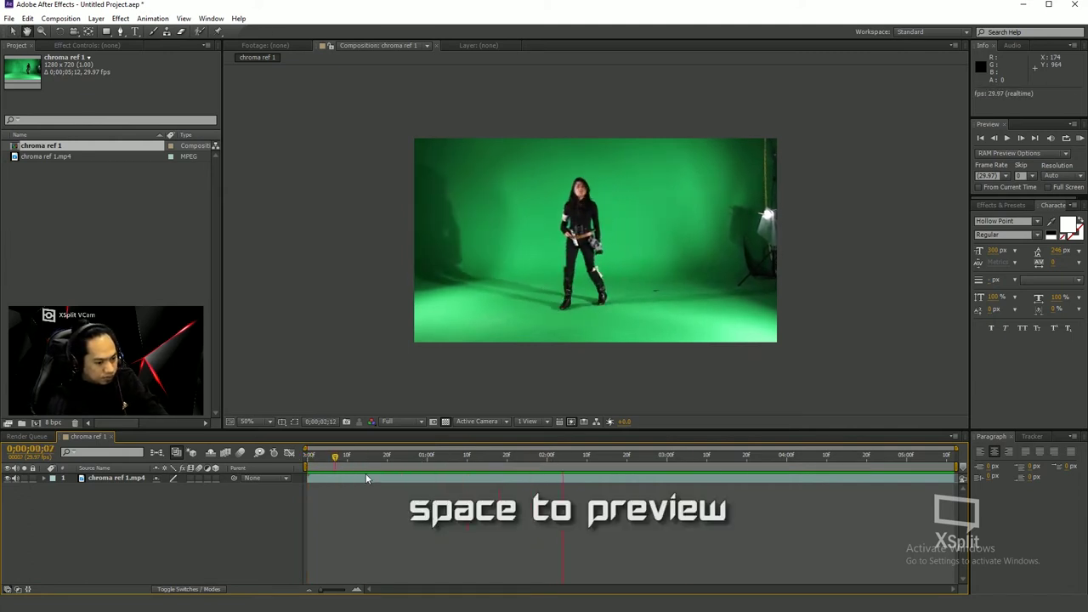
key("space")
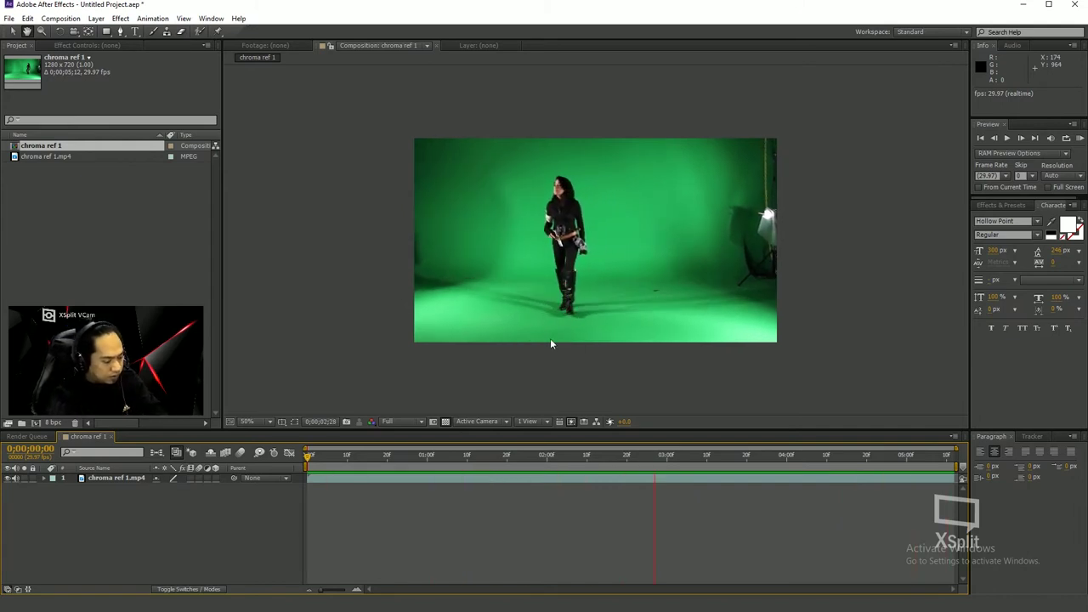
mouse_move(374, 456)
left_mouse_down()
mouse_move(355, 467)
mouse_move(522, 463)
left_mouse_up()
left_click_drag(338, 461, 465, 504)
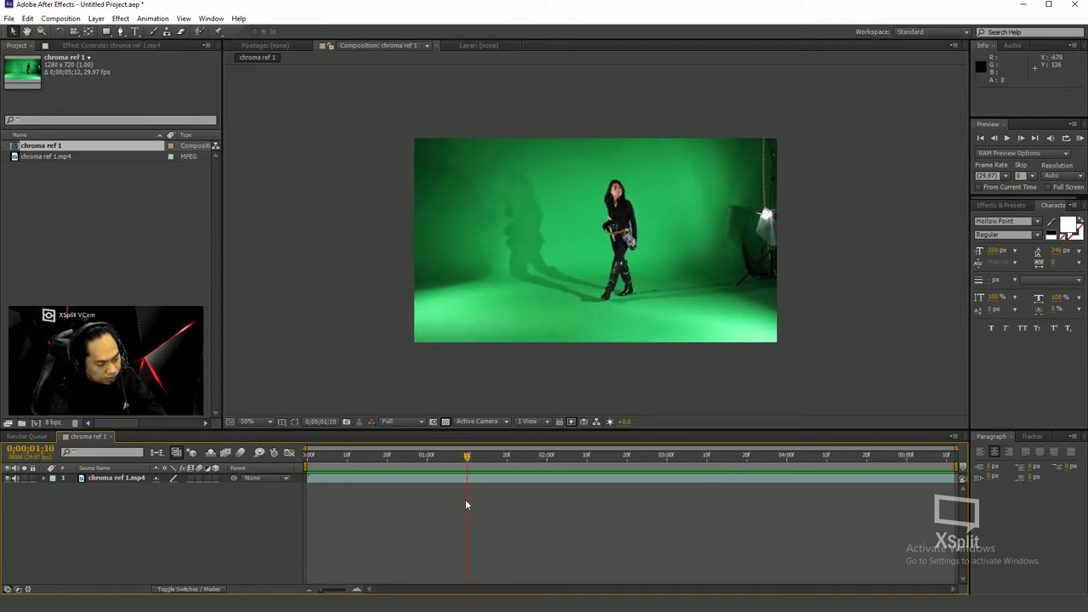
Apply Keylight (1.2) to the chroma ref 1.mp4 layer
left_click(344, 477)
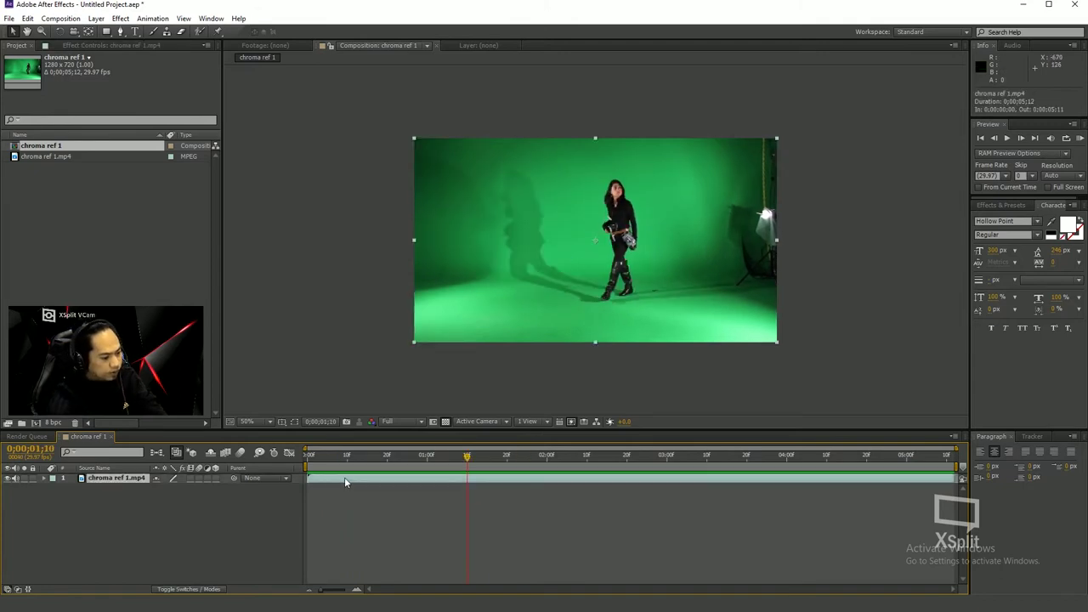
left_click(122, 19)
mouse_move(262, 172)
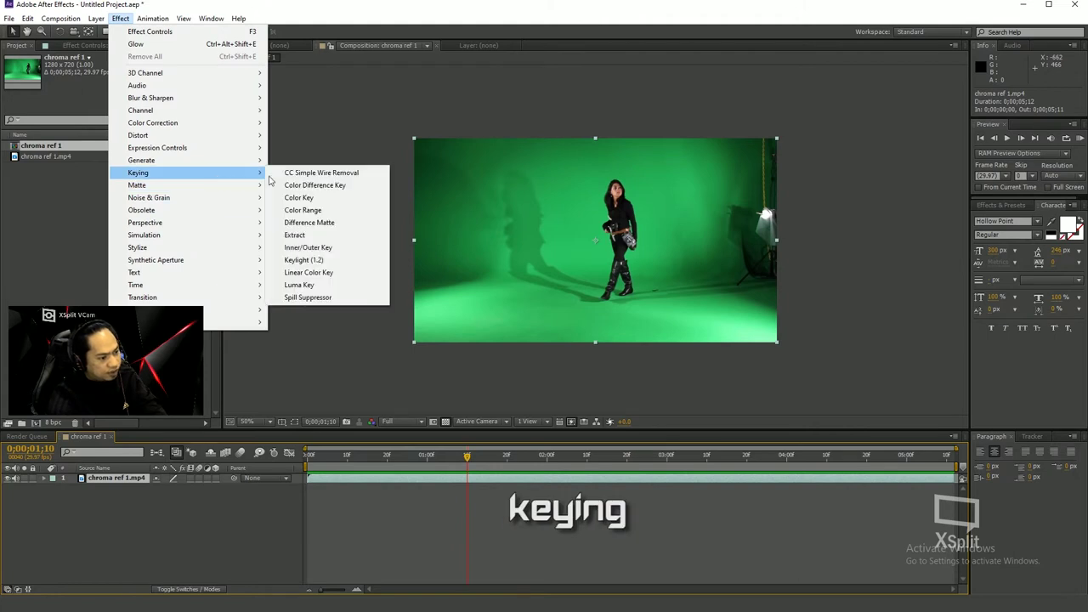
left_click(303, 259)
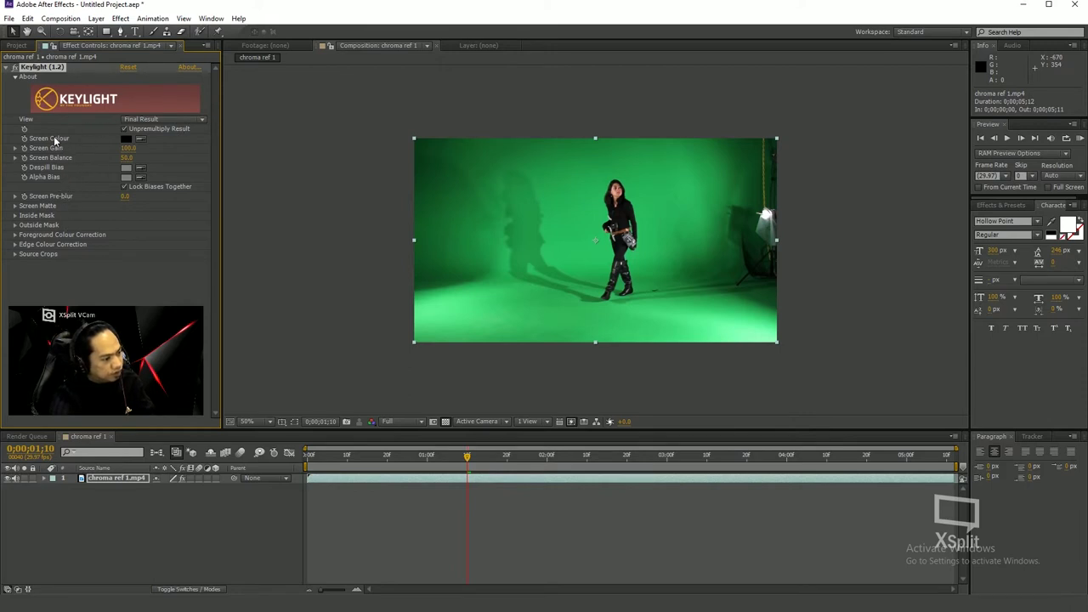
Sample the green backdrop as Keylight's Screen Colour, check the key over time, then select chankanaiart 3.jpg
left_click(140, 139)
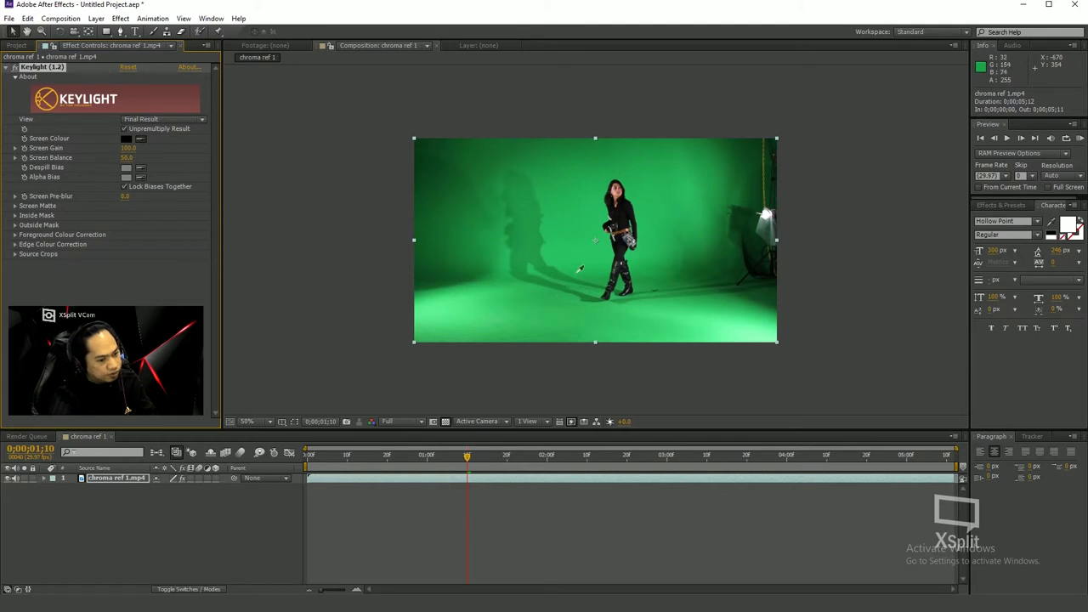
left_click(595, 241)
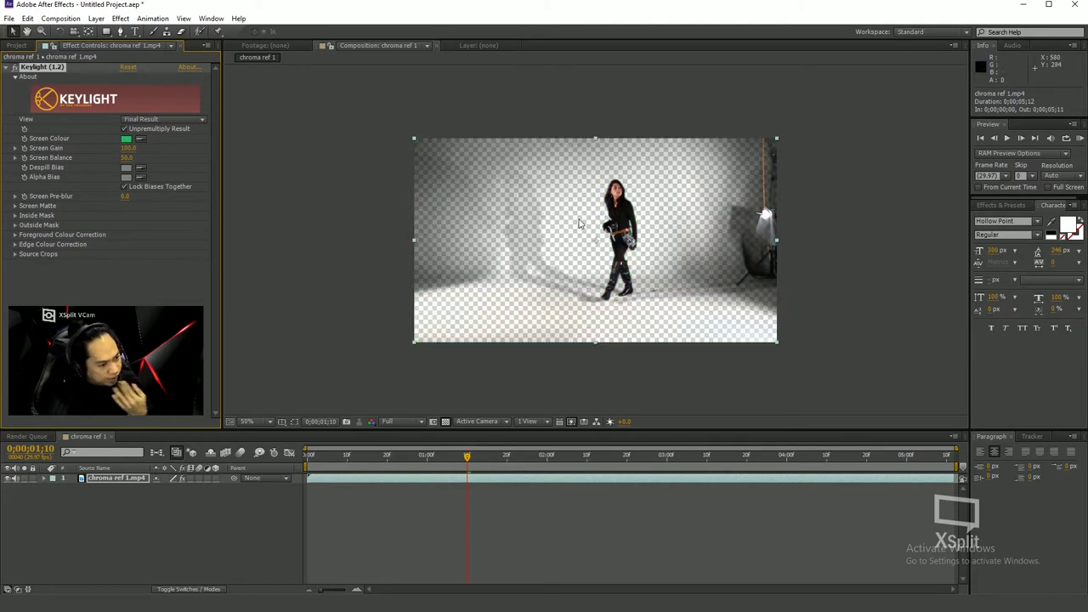
key("ctrl+z")
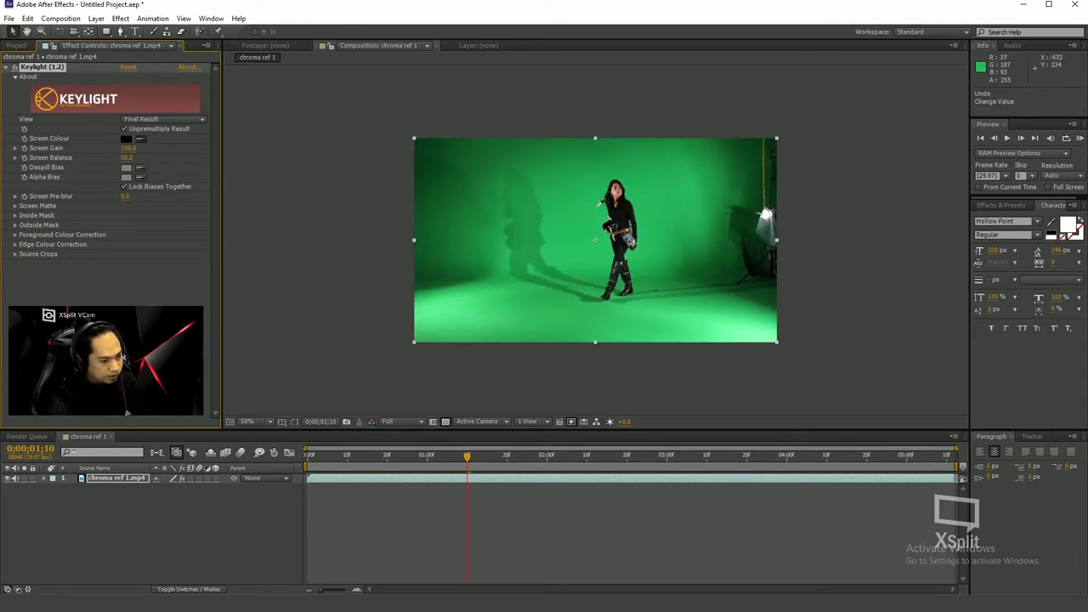
left_click(597, 211)
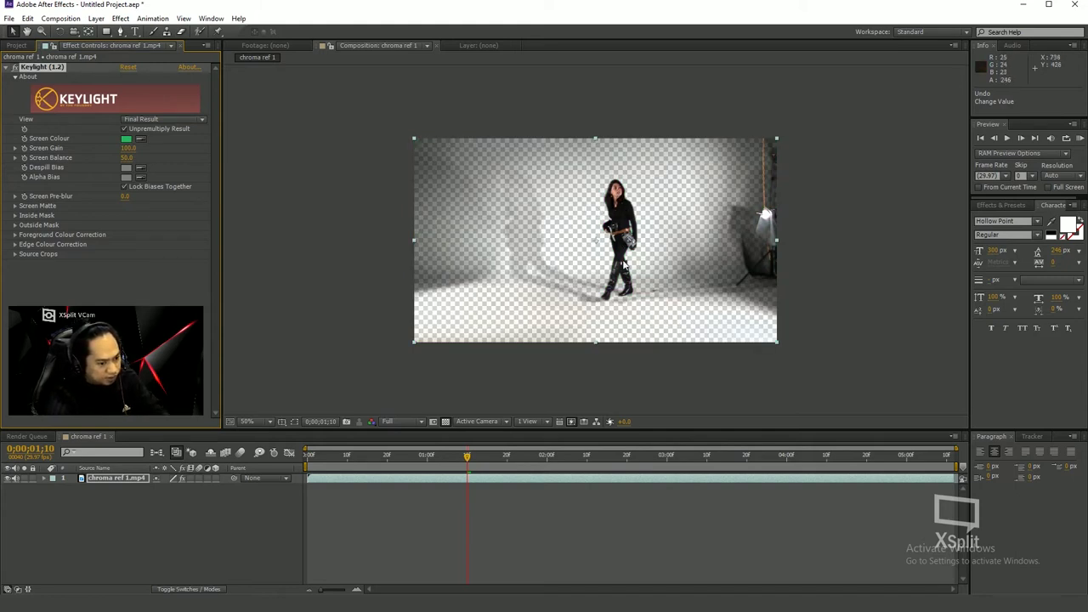
left_click(408, 487)
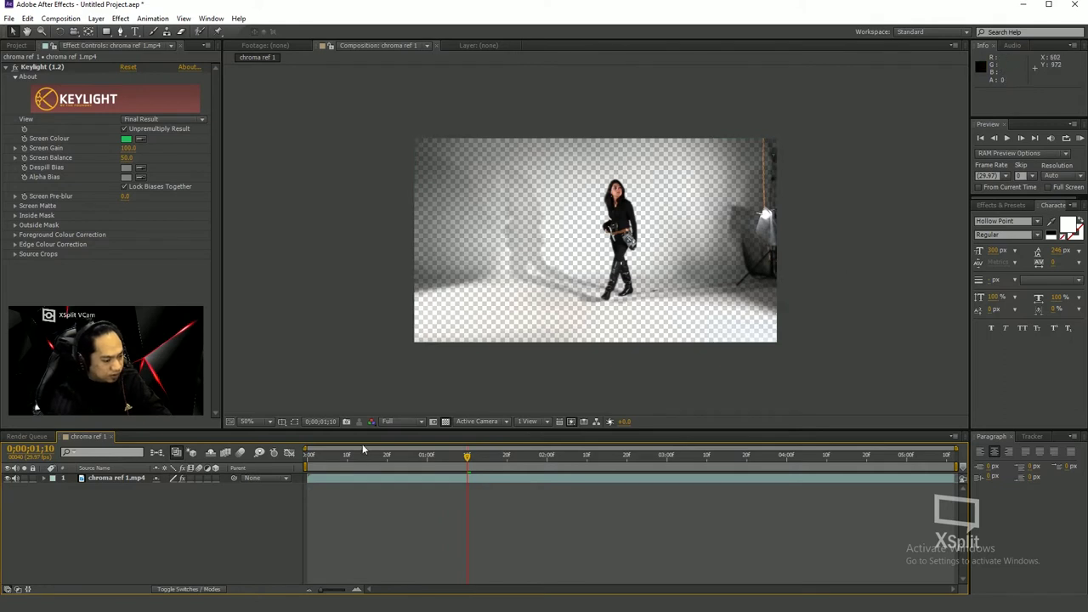
mouse_move(440, 459)
left_mouse_down()
mouse_move(600, 457)
mouse_move(415, 459)
mouse_move(492, 469)
left_mouse_up()
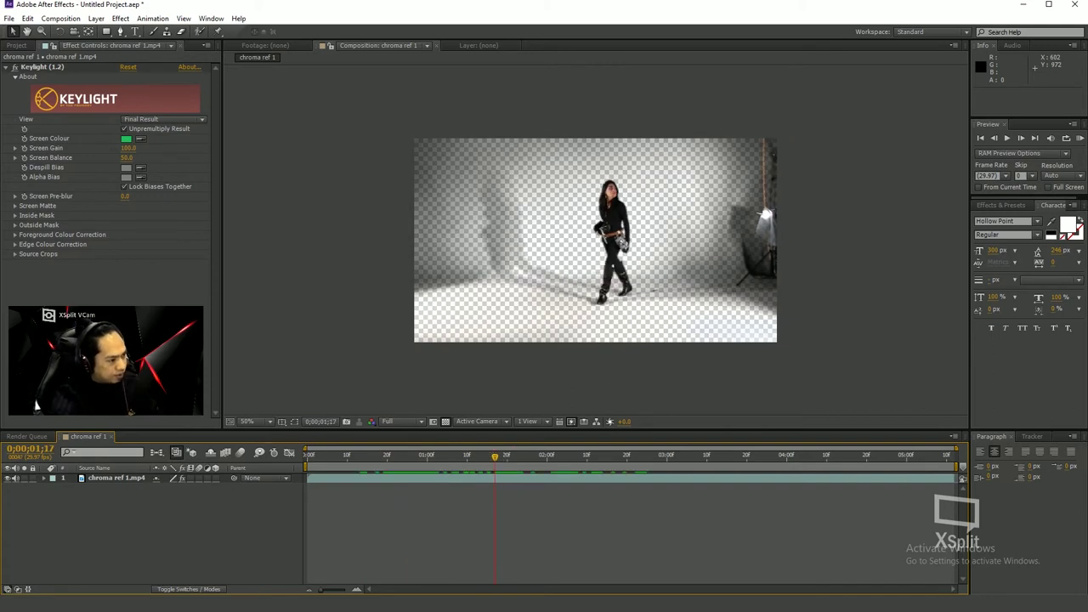
key("ctrl+0")
left_click(71, 145)
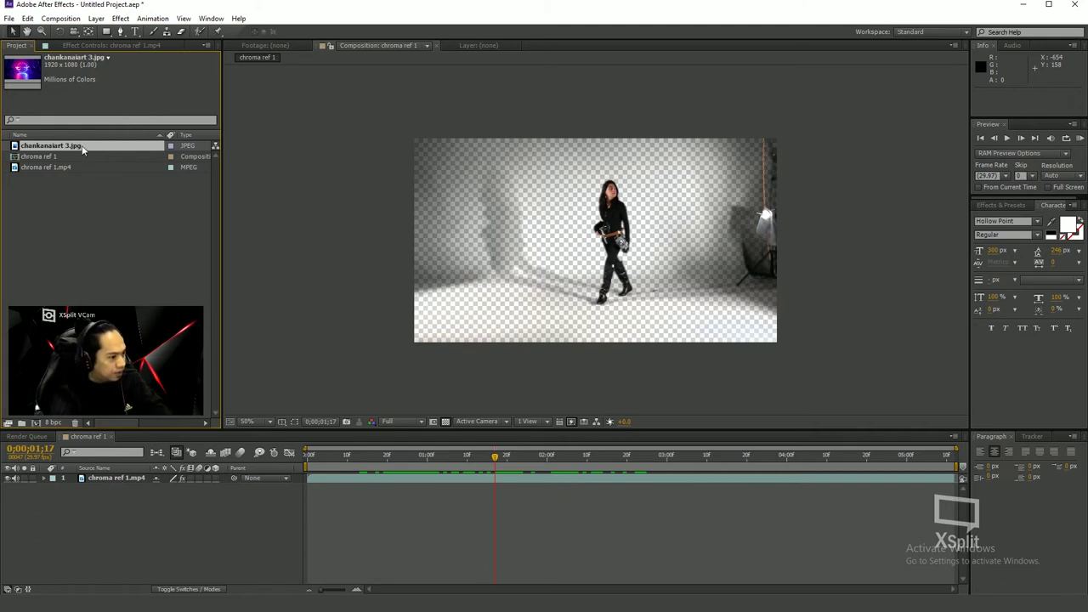
Place chankanaiart 3.jpg beneath the keyed clip and move it up to position 640.0, 266.0
left_click_drag(82, 151, 98, 508)
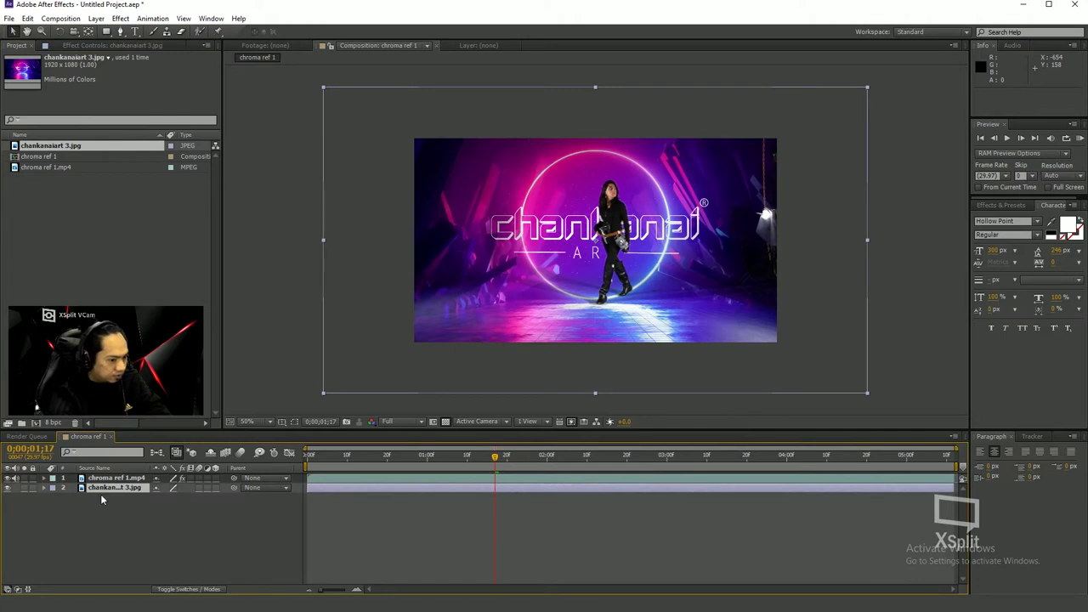
left_click(348, 457)
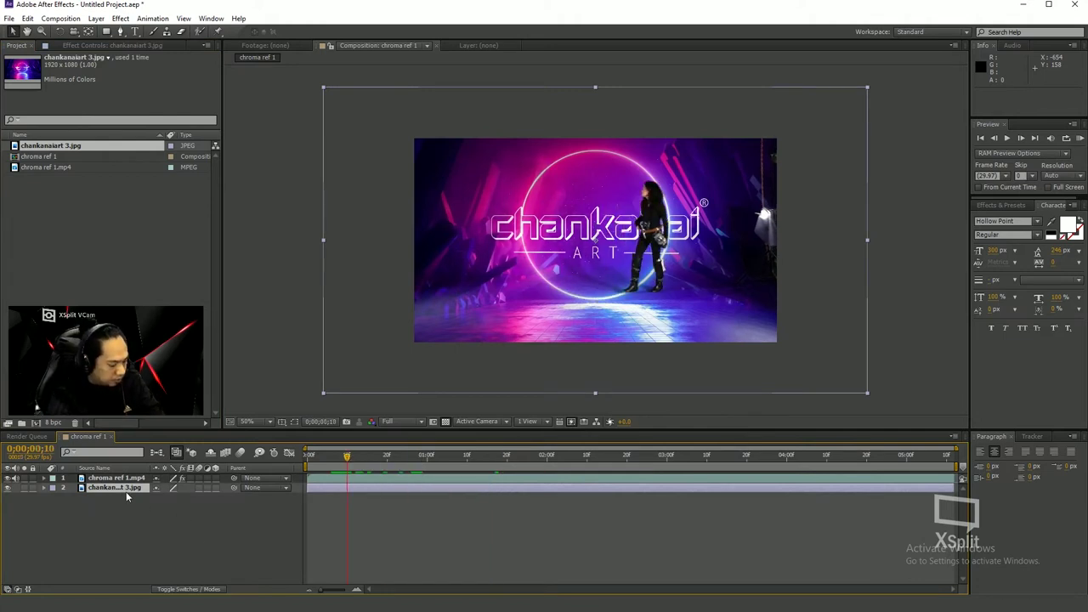
key("p")
left_click_drag(180, 502, 125, 493)
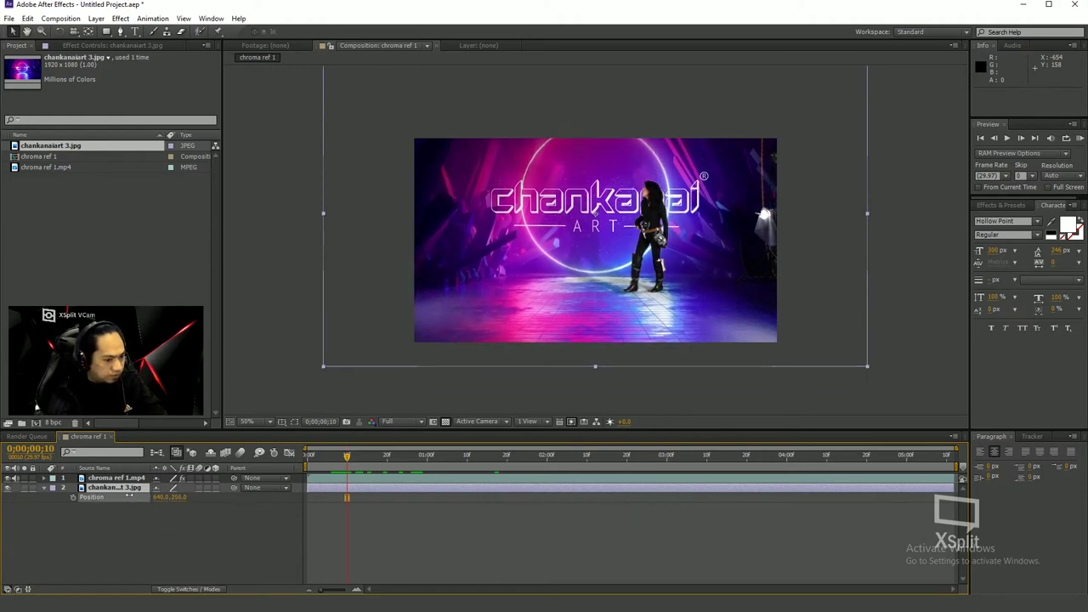
Review the keyed figure over the backdrop at later frames and select the green-screen layer
left_click_drag(347, 456, 860, 481)
left_click(507, 457)
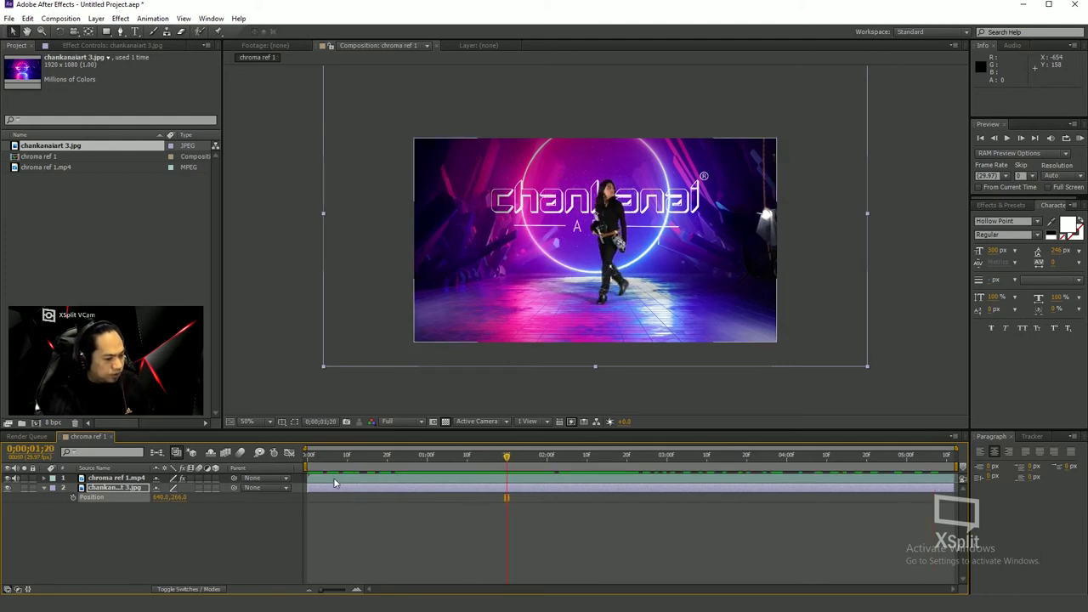
left_click(334, 479)
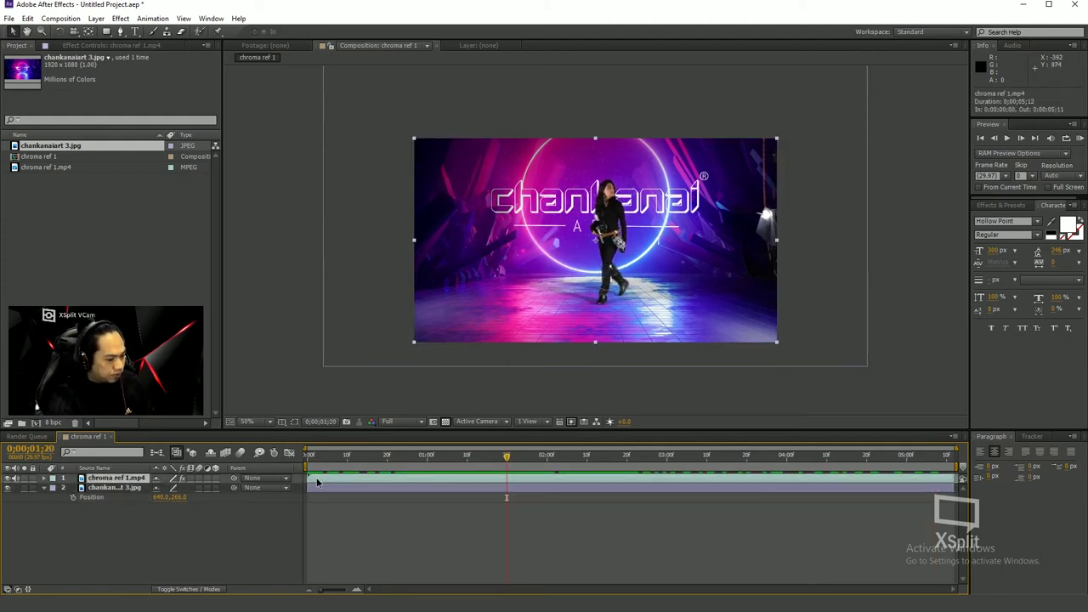
Add Color Balance to the clip with Shadow Red Balance 10 and Shadow Green Balance -10
left_click(120, 18)
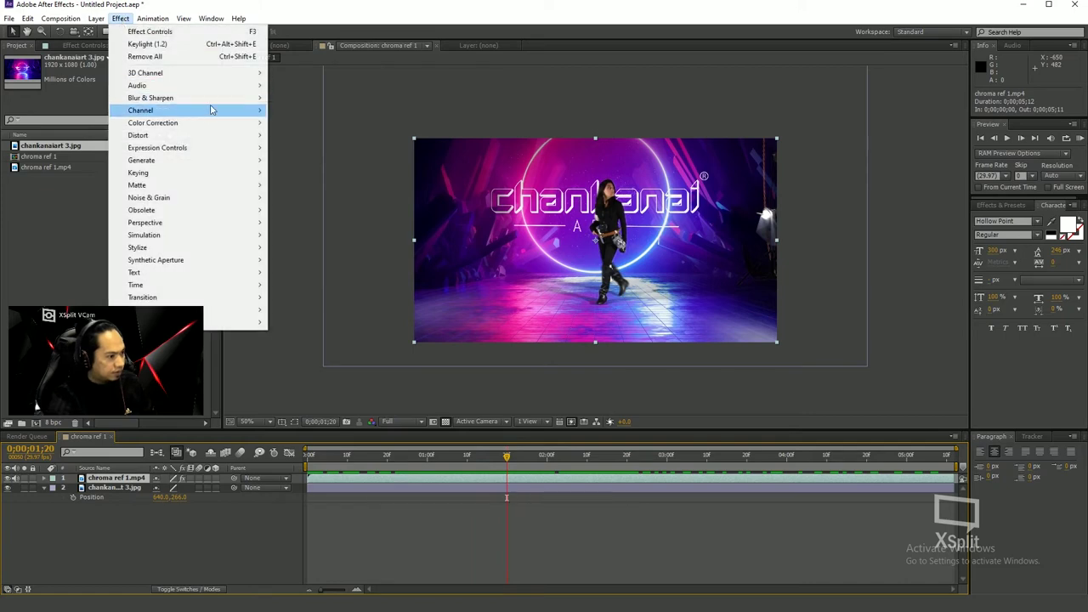
mouse_move(223, 127)
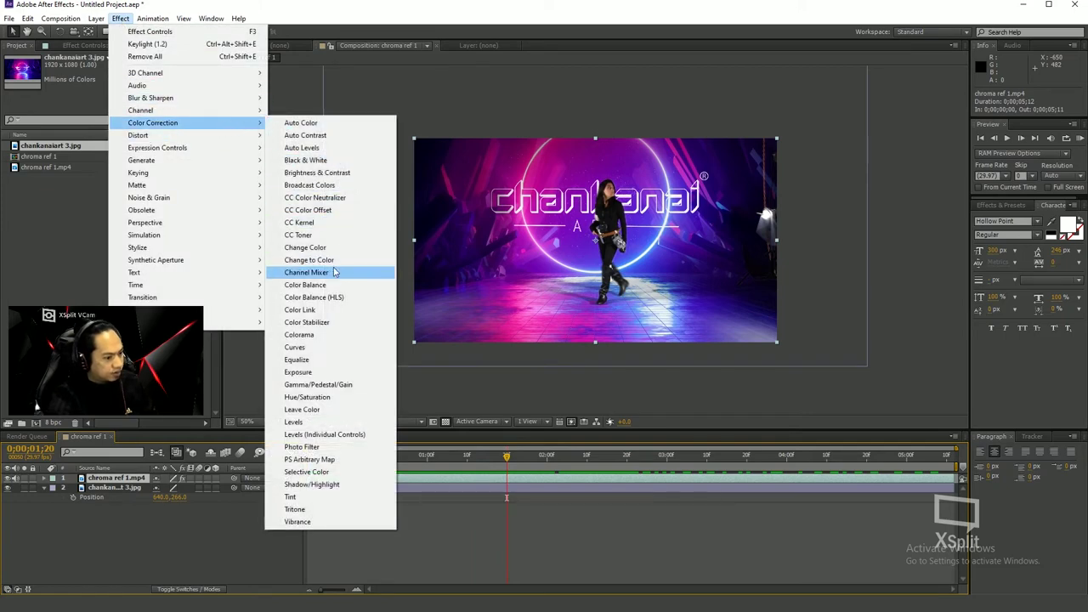
left_click(308, 288)
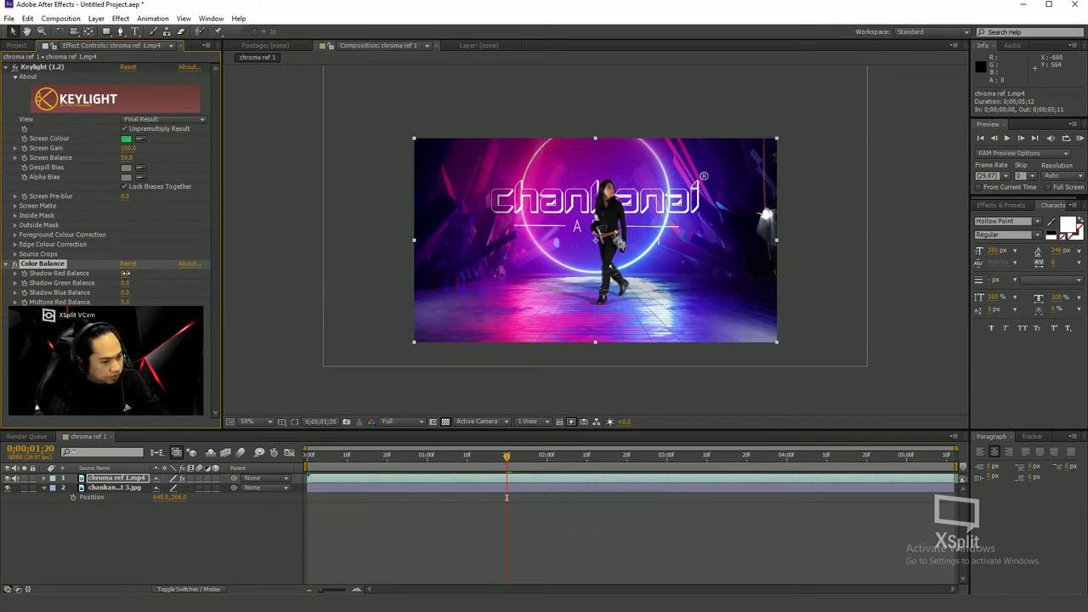
left_click(127, 273)
type("10")
key("Return")
left_click(125, 283)
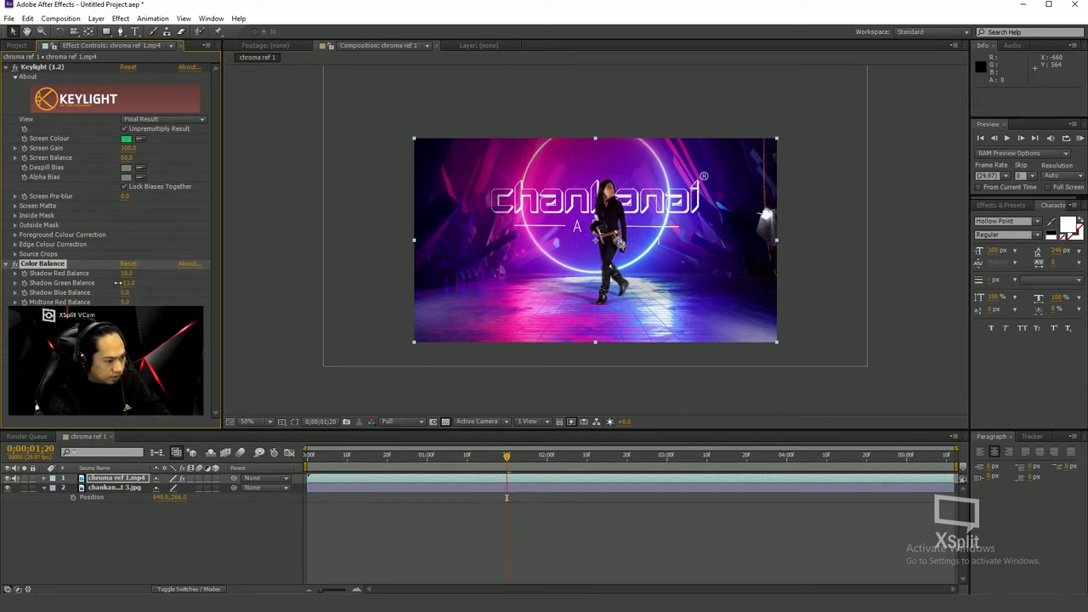
type("-10")
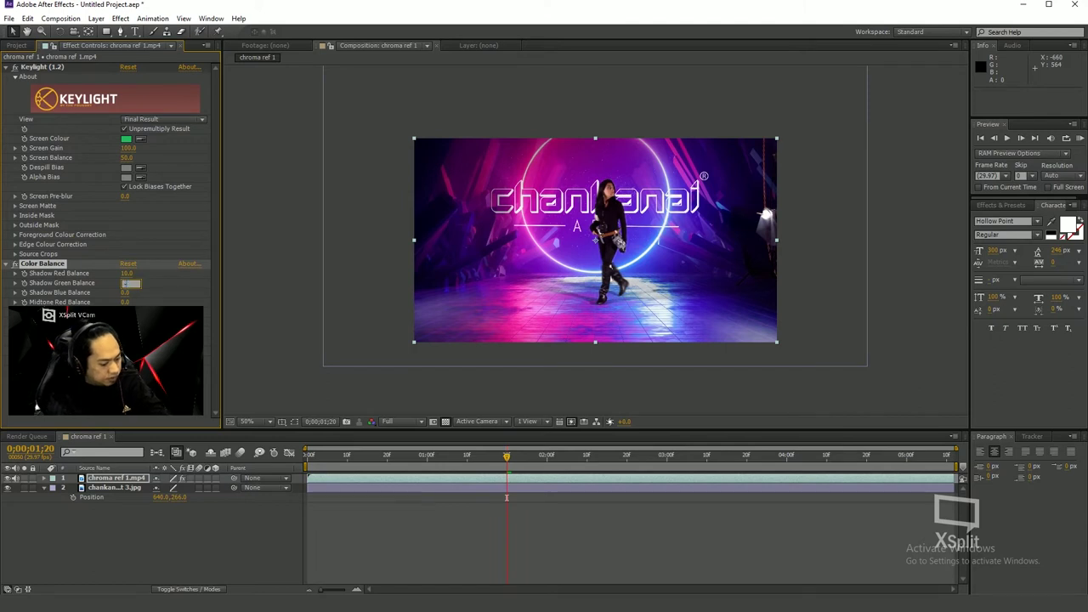
key("Return")
Review the colour change across the clip and lower Shadow Green Balance to -15
mouse_move(401, 455)
left_mouse_down()
mouse_move(315, 457)
mouse_move(356, 456)
left_mouse_up()
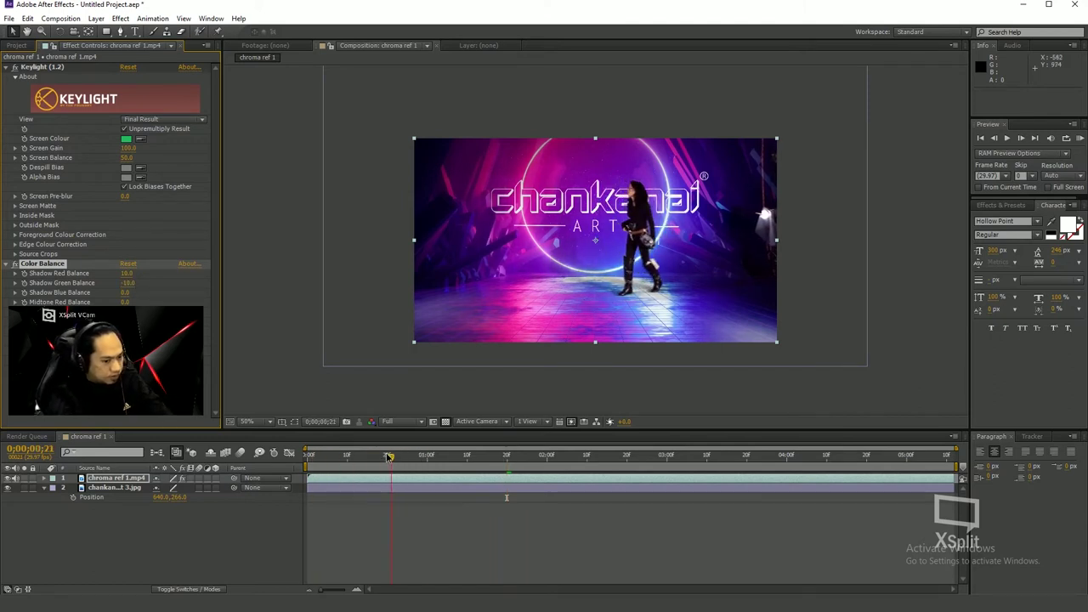
left_click_drag(355, 456, 450, 457)
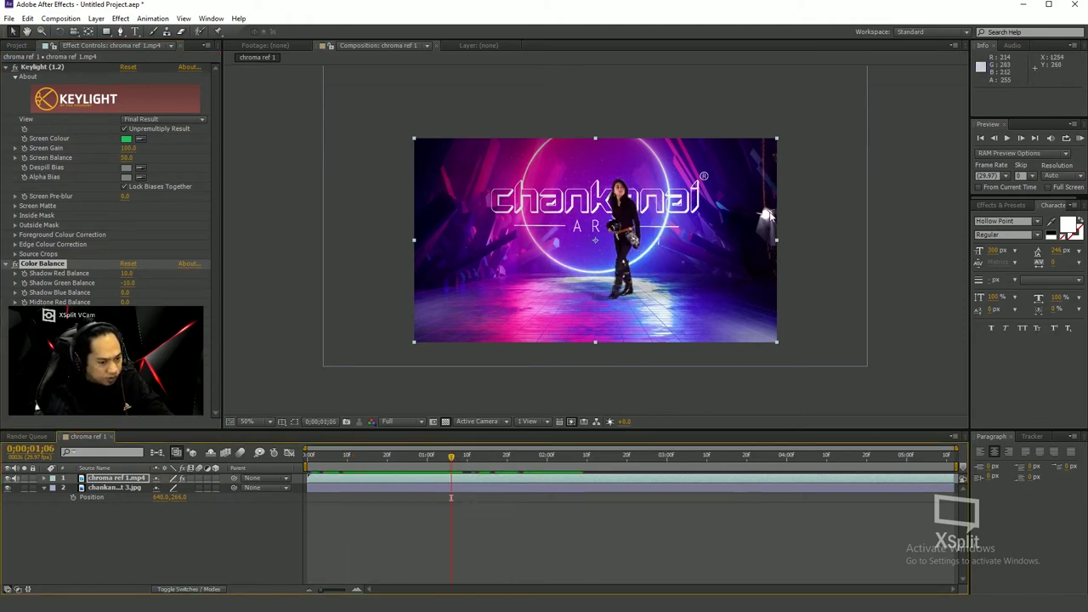
mouse_move(451, 457)
left_mouse_down()
mouse_move(862, 456)
mouse_move(306, 463)
left_mouse_up()
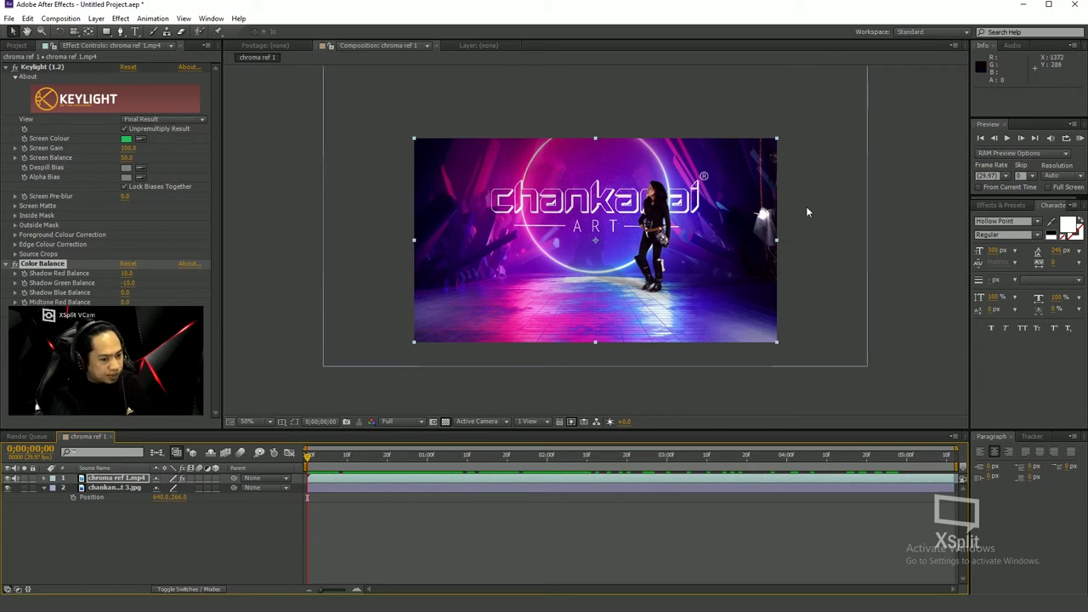
left_click_drag(127, 283, 123, 282)
key("g")
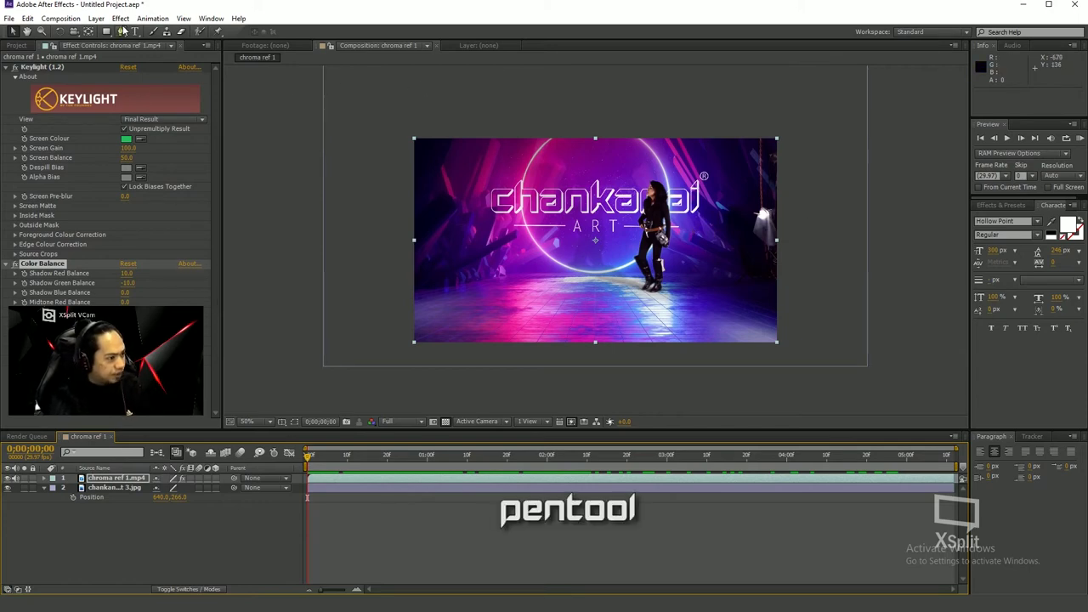
Draw a four-point Mask 1 around the woman, excluding the right strip, and hide its outline
left_click(688, 130)
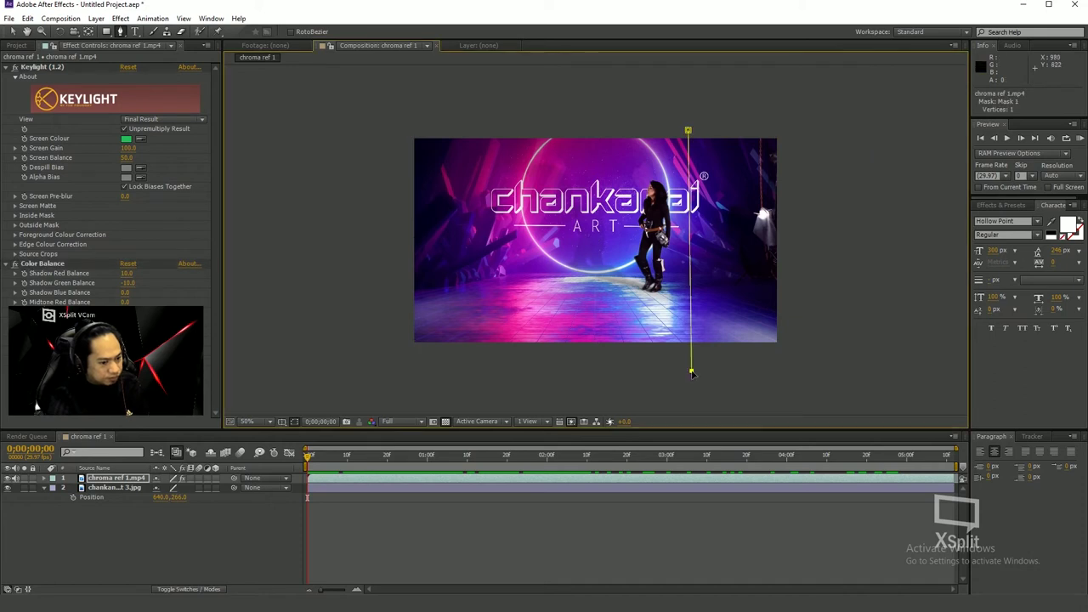
left_click(390, 366)
left_click(385, 120)
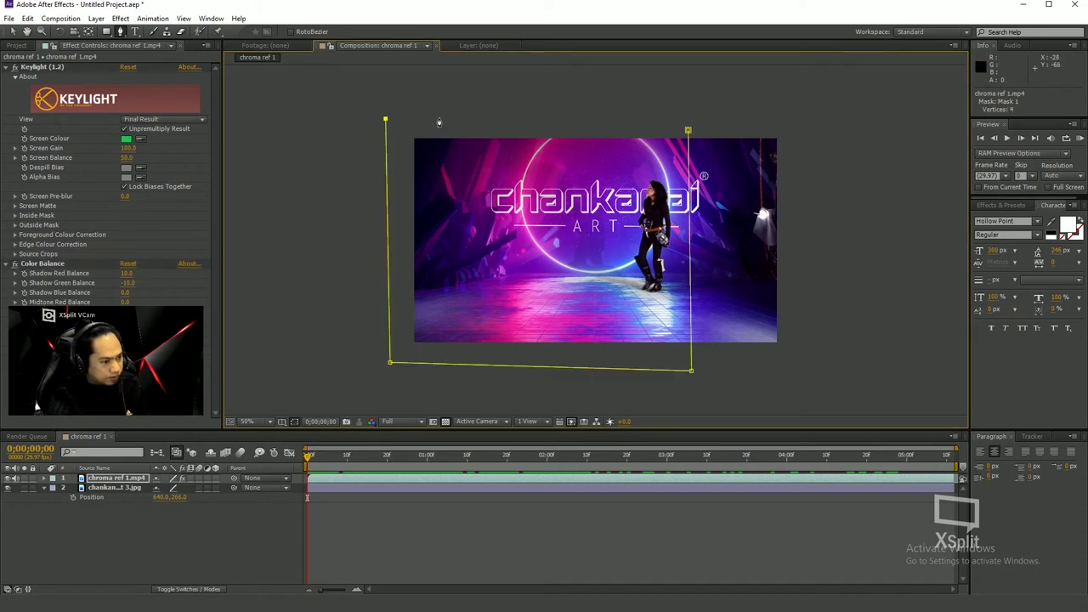
left_click(697, 131)
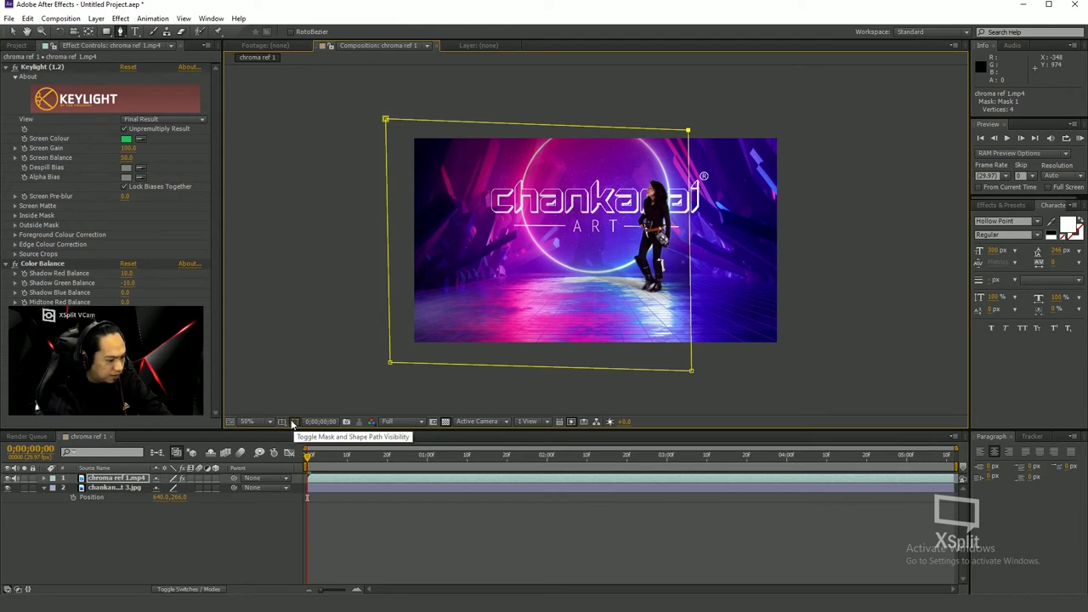
left_click(293, 422)
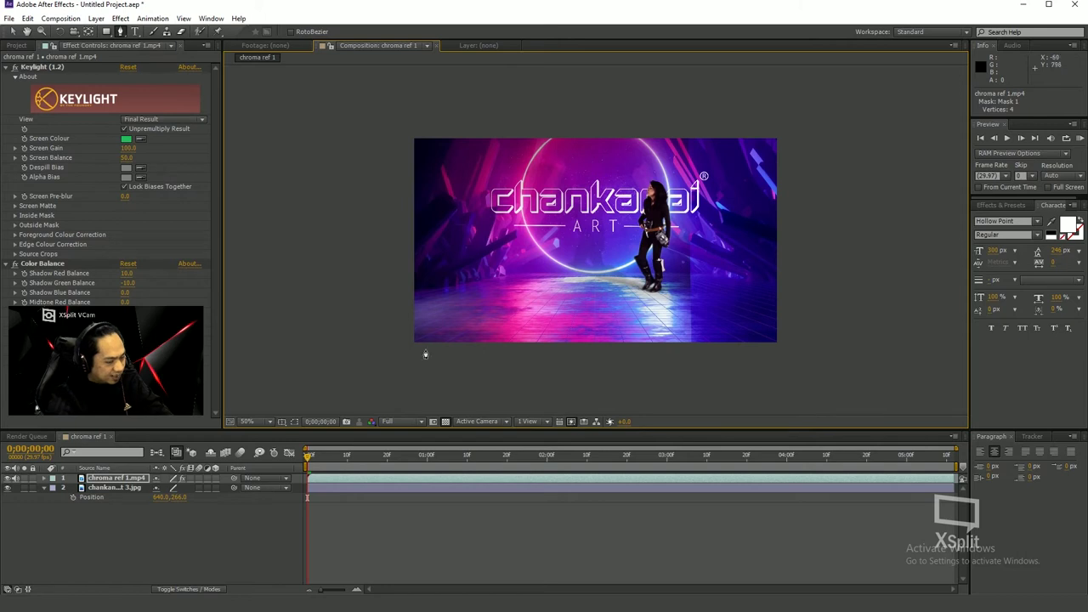
left_click(110, 481)
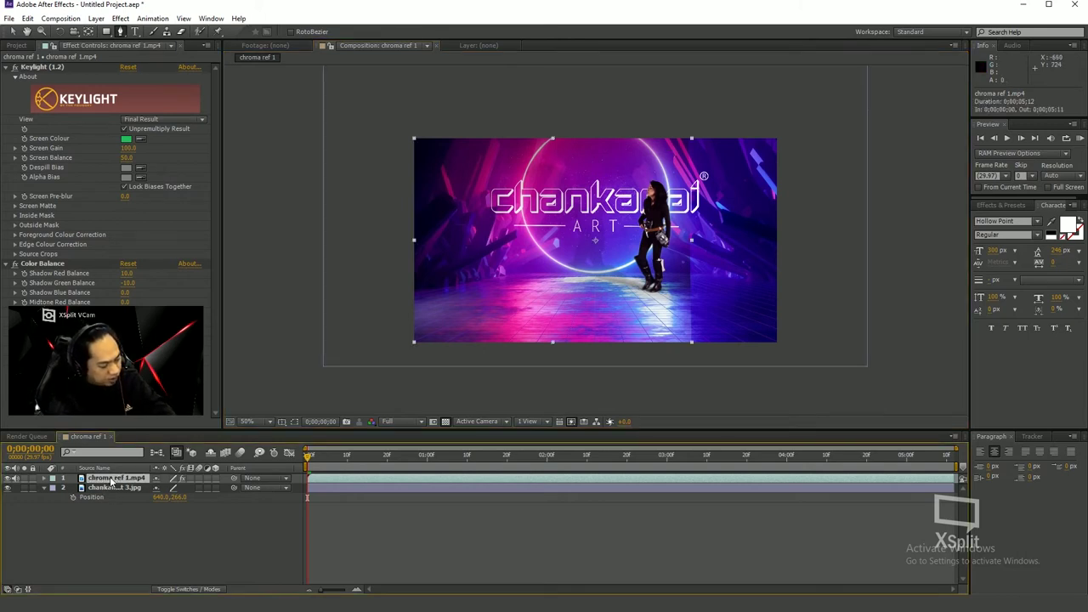
Set Mask 1's feather to 100 pixels and scrub to check the softened edge
key("f")
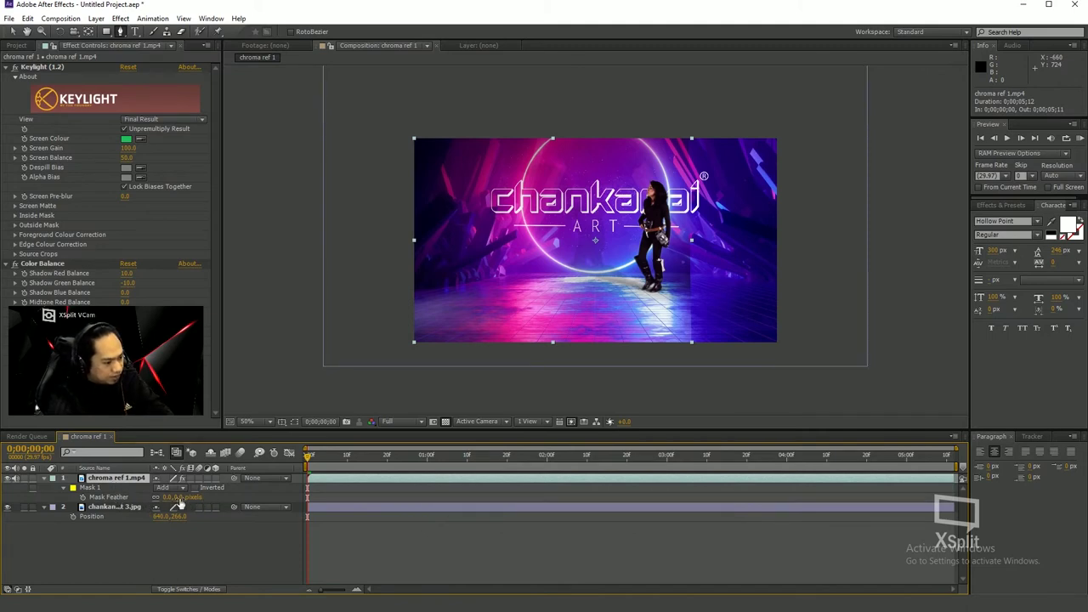
left_click_drag(176, 497, 189, 498)
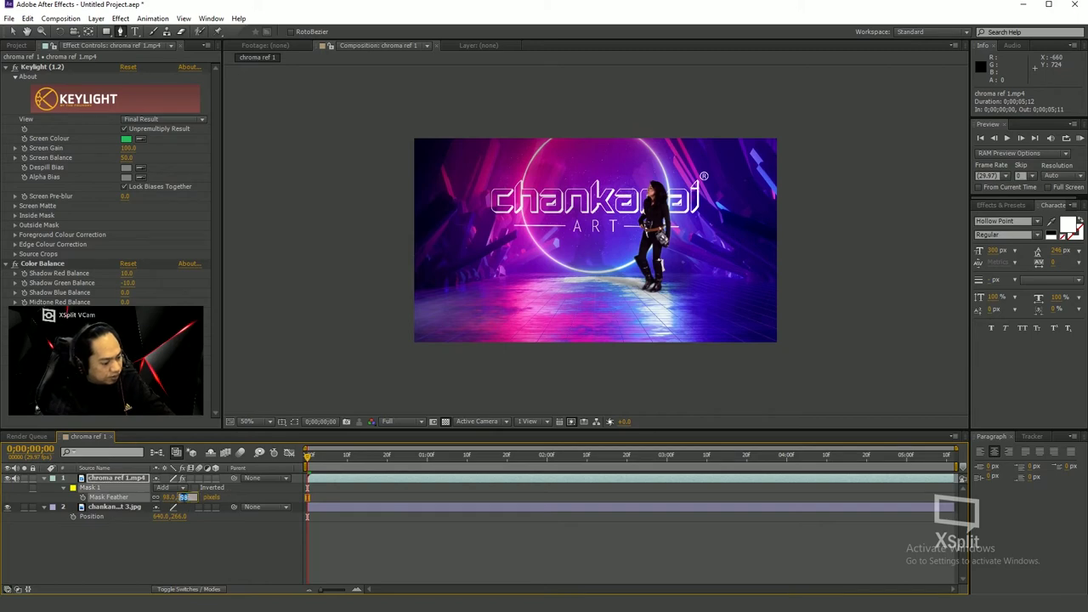
key("Return")
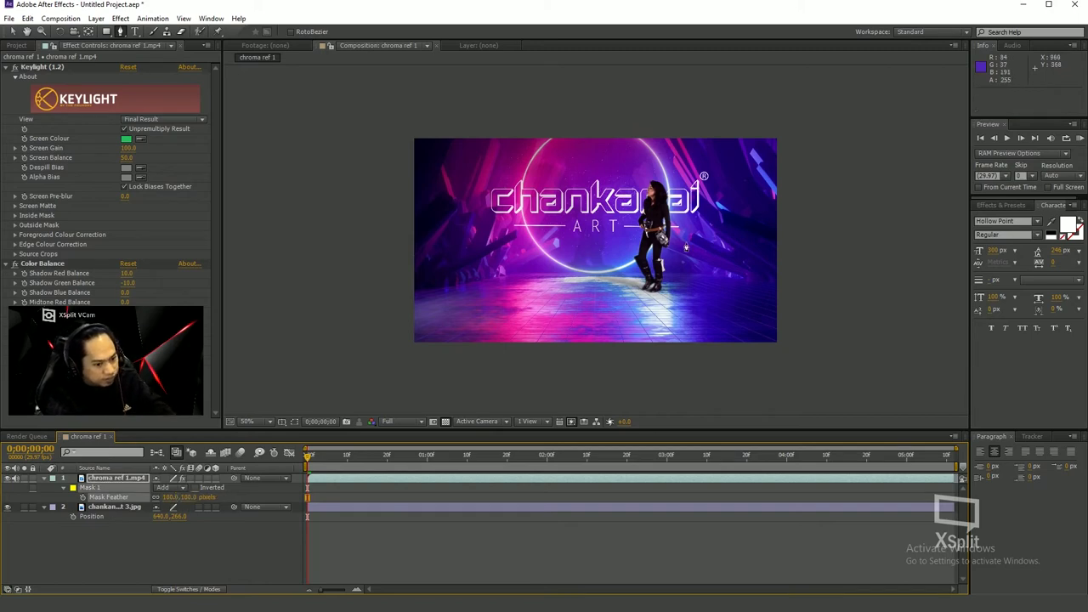
mouse_move(331, 457)
left_mouse_down()
mouse_move(907, 477)
mouse_move(287, 491)
left_mouse_up()
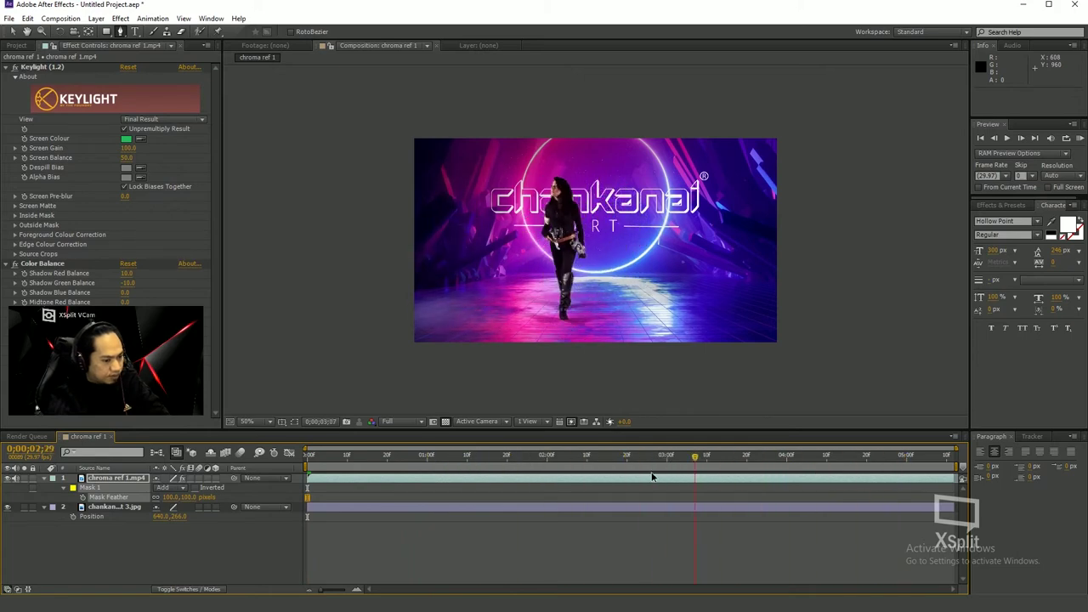
left_click(1080, 138)
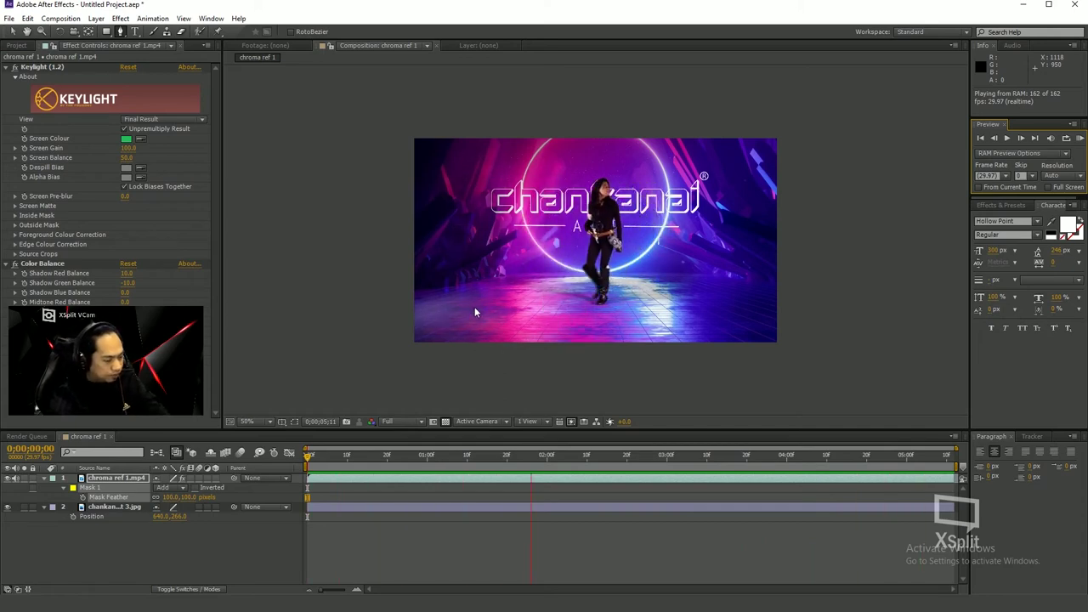
key("space")
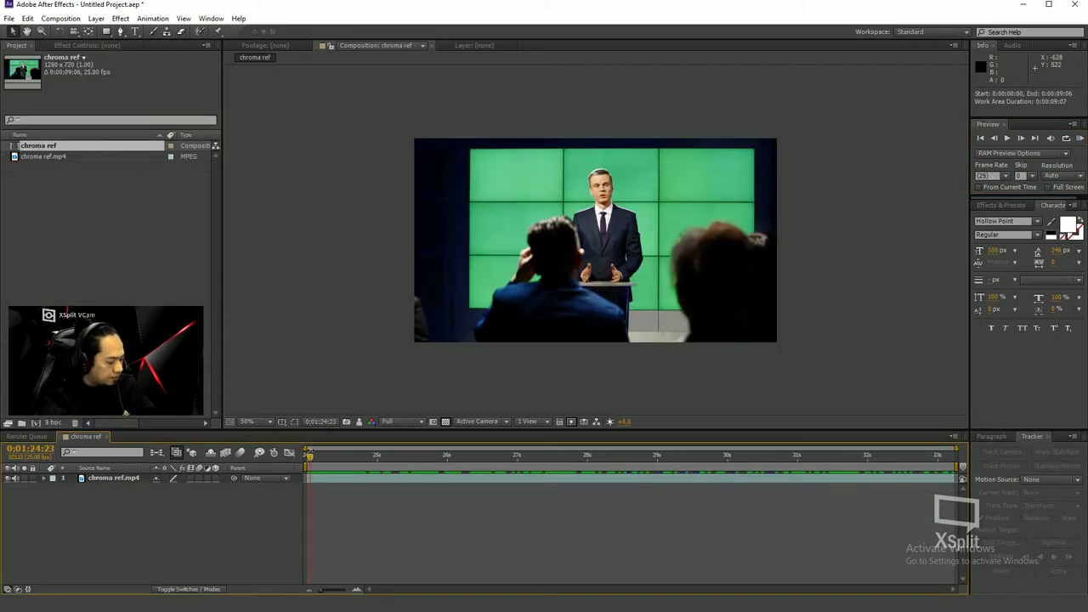
Scrub through the chroma ref.mp4 newsroom footage in the chroma ref composition, selecting its layer
mouse_move(312, 455)
left_mouse_down()
mouse_move(911, 477)
mouse_move(453, 469)
mouse_move(831, 472)
left_mouse_up()
left_click(458, 182)
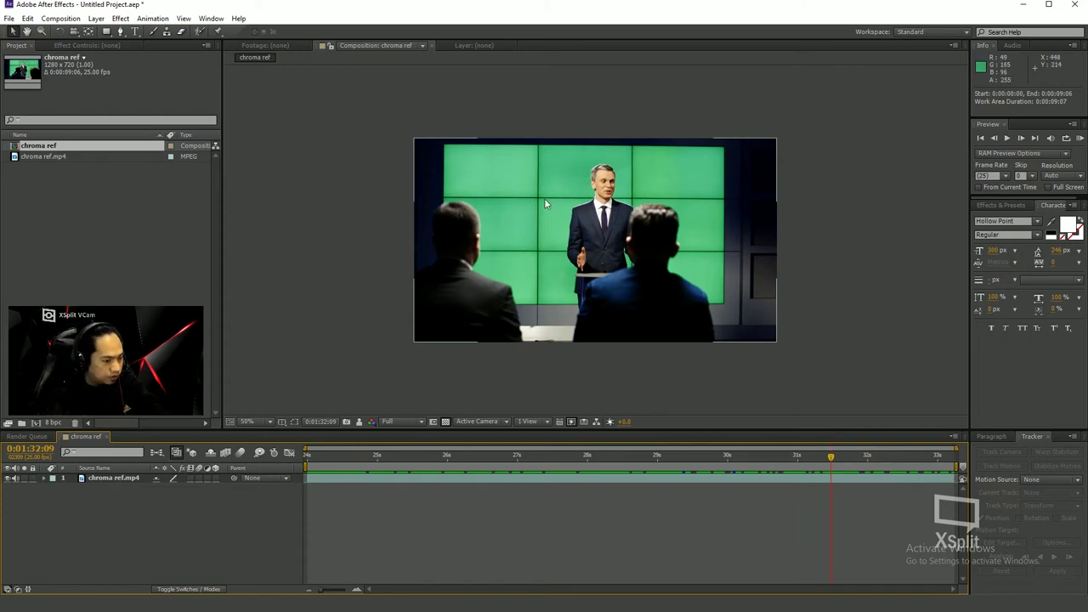
left_click_drag(440, 456, 478, 455)
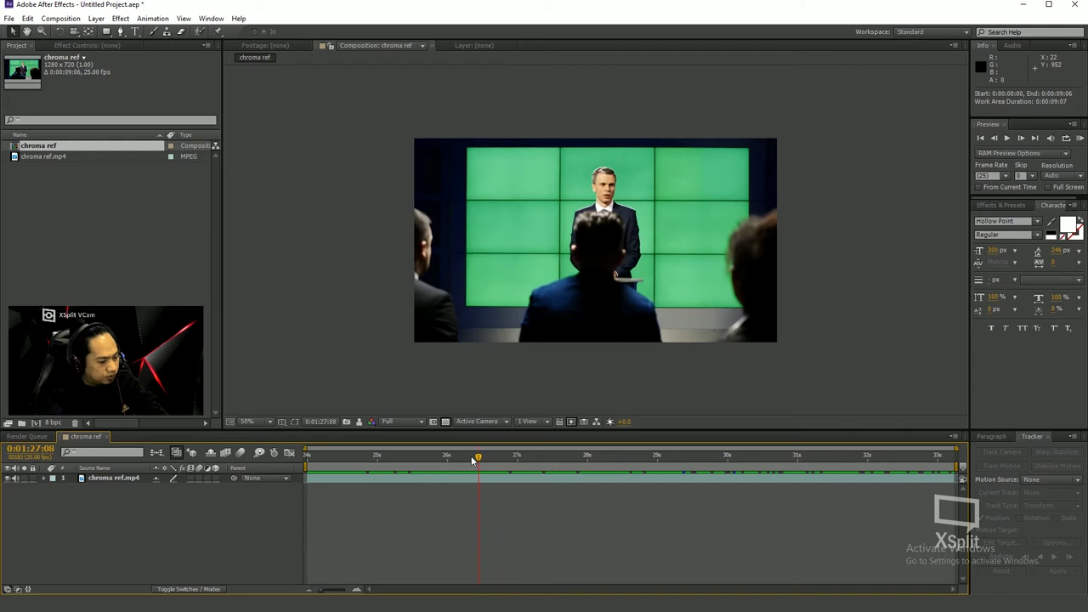
mouse_move(478, 456)
left_mouse_down()
mouse_move(761, 456)
mouse_move(736, 467)
left_mouse_up()
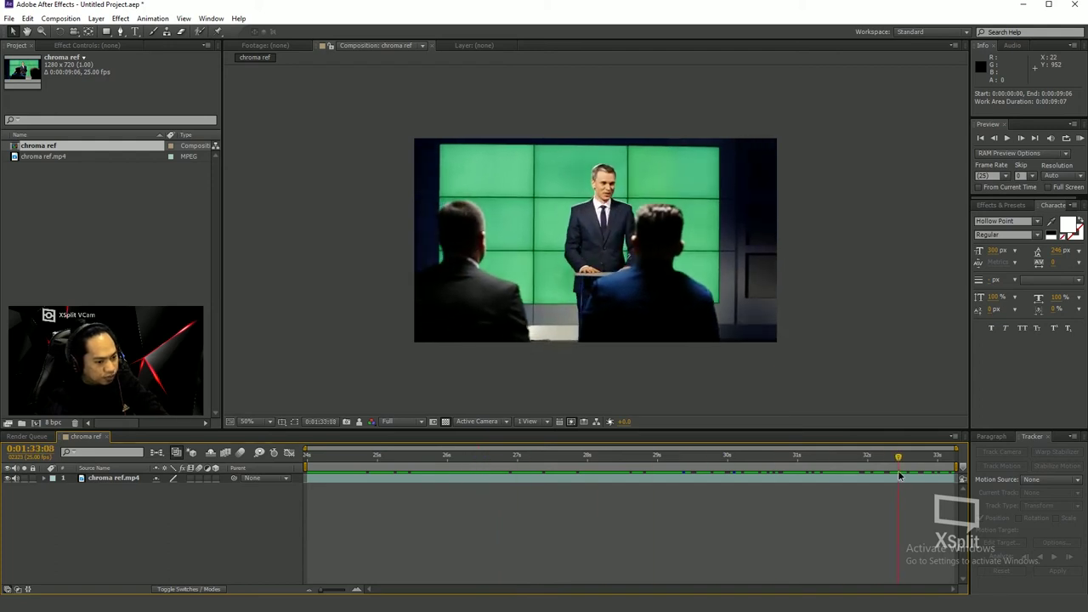
left_click(552, 194)
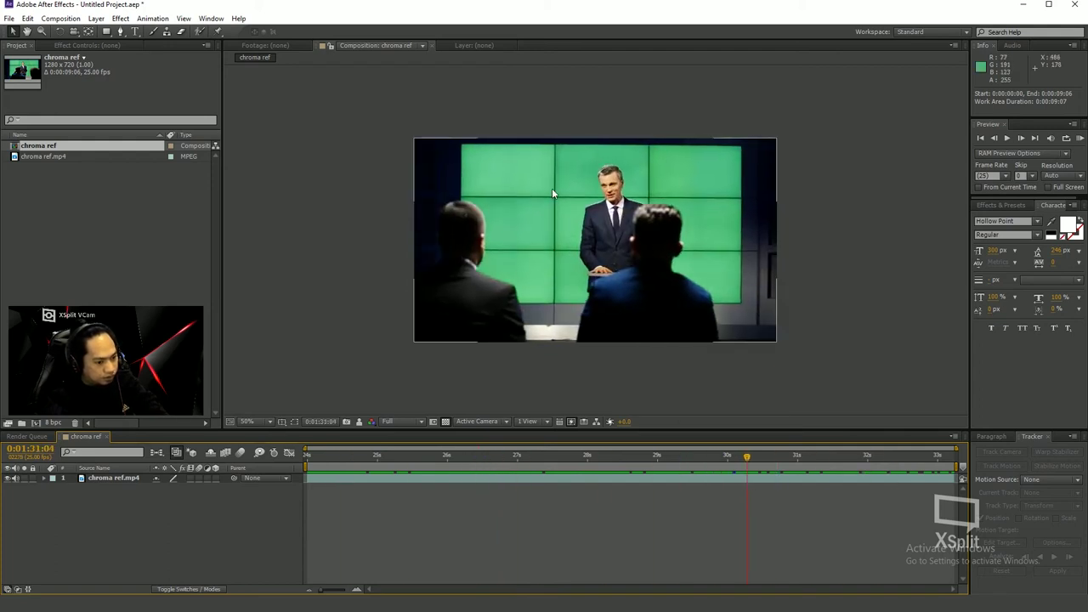
left_click_drag(364, 451, 644, 451)
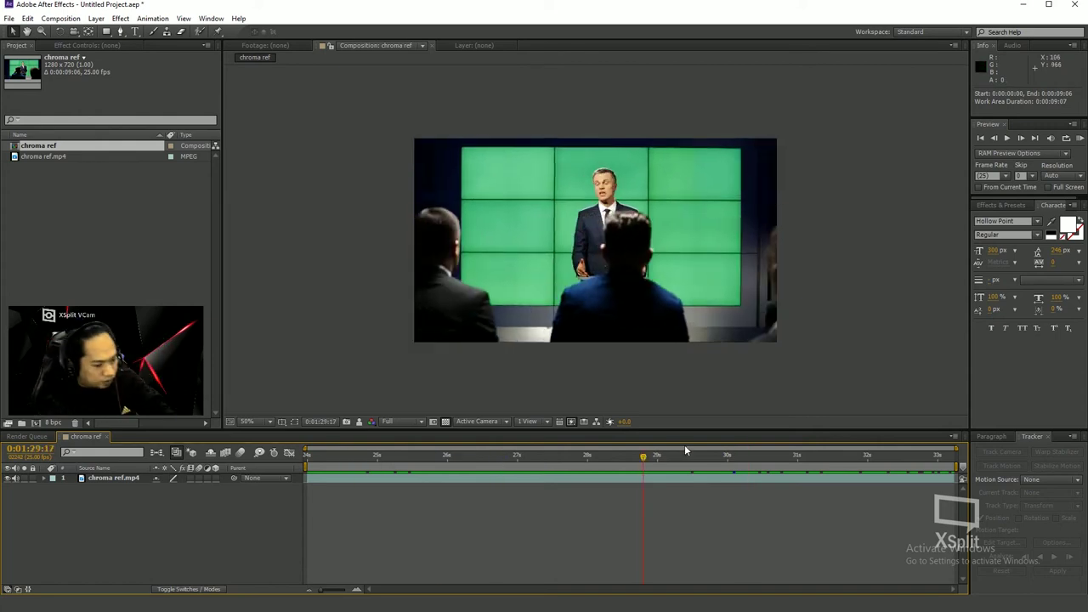
Open chroma ref.mp4 in the Layer viewer, show the Tracker panel, and create Tracker 1
double_click(320, 479)
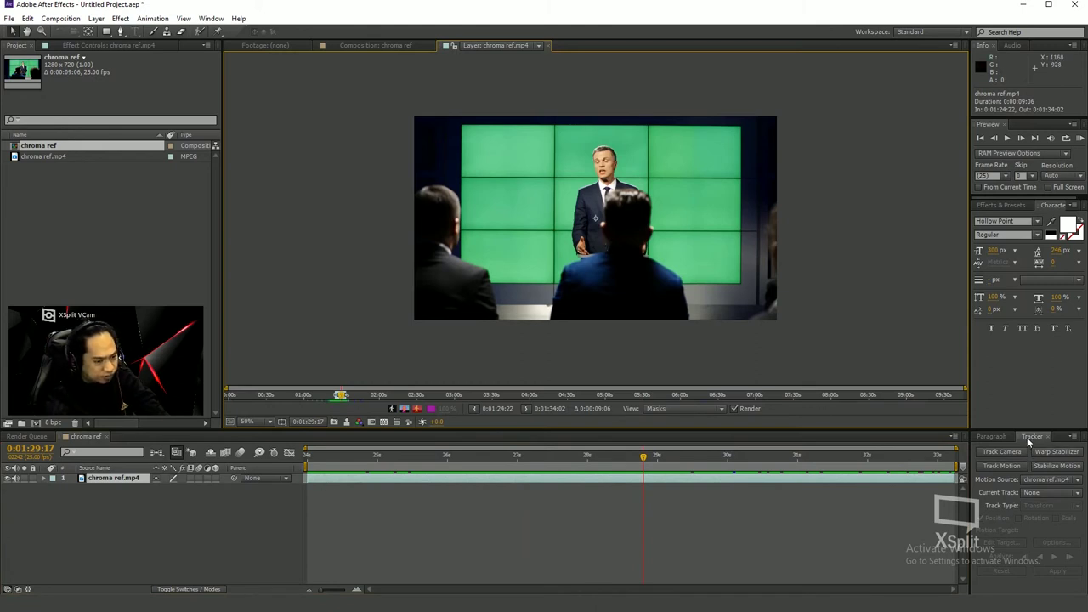
left_click(211, 18)
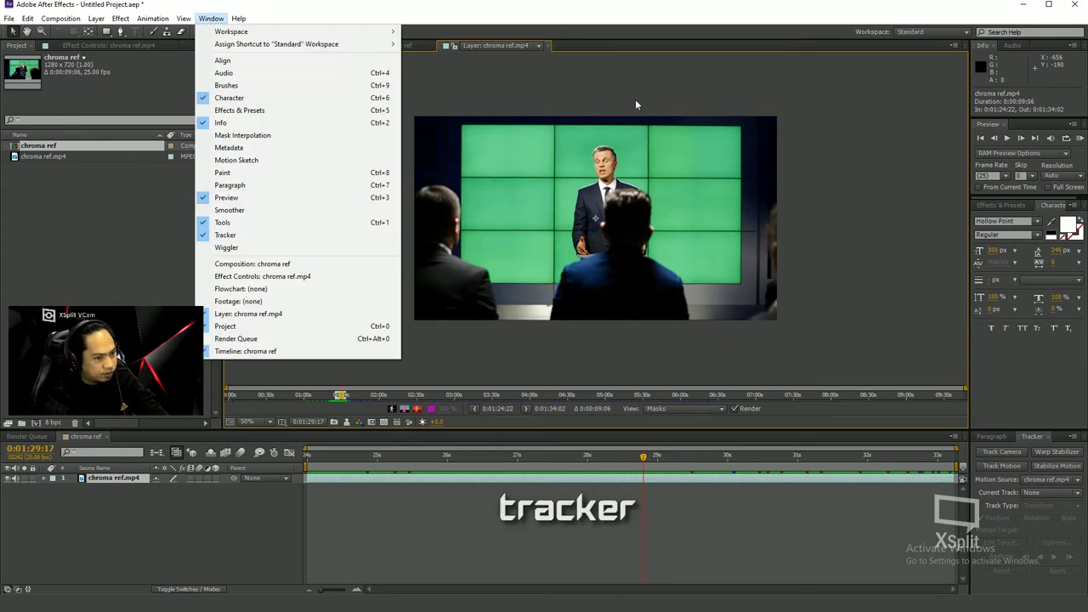
left_click(823, 374)
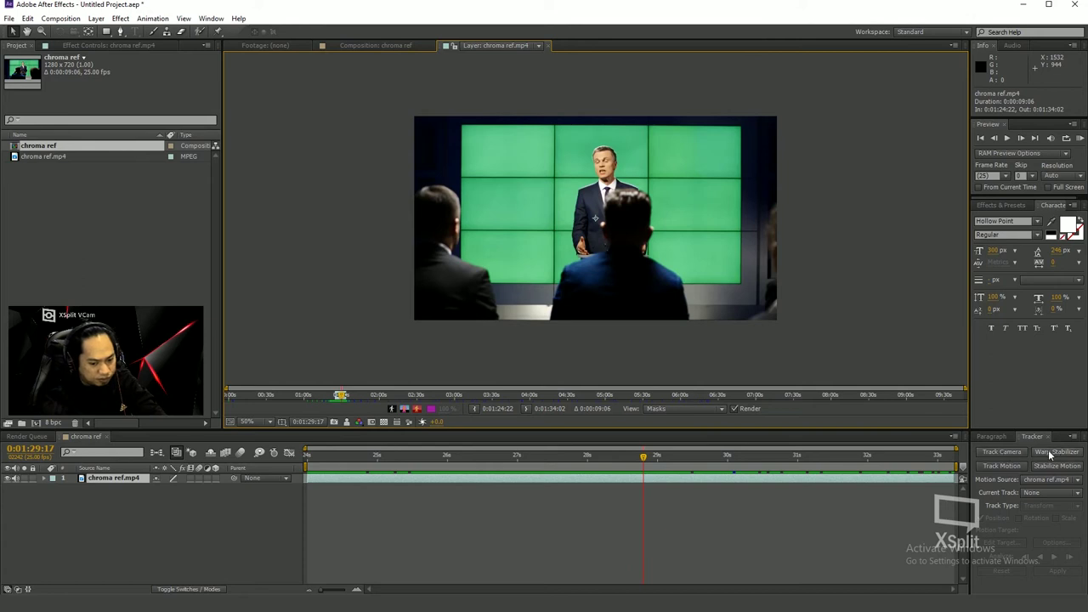
left_click(989, 469)
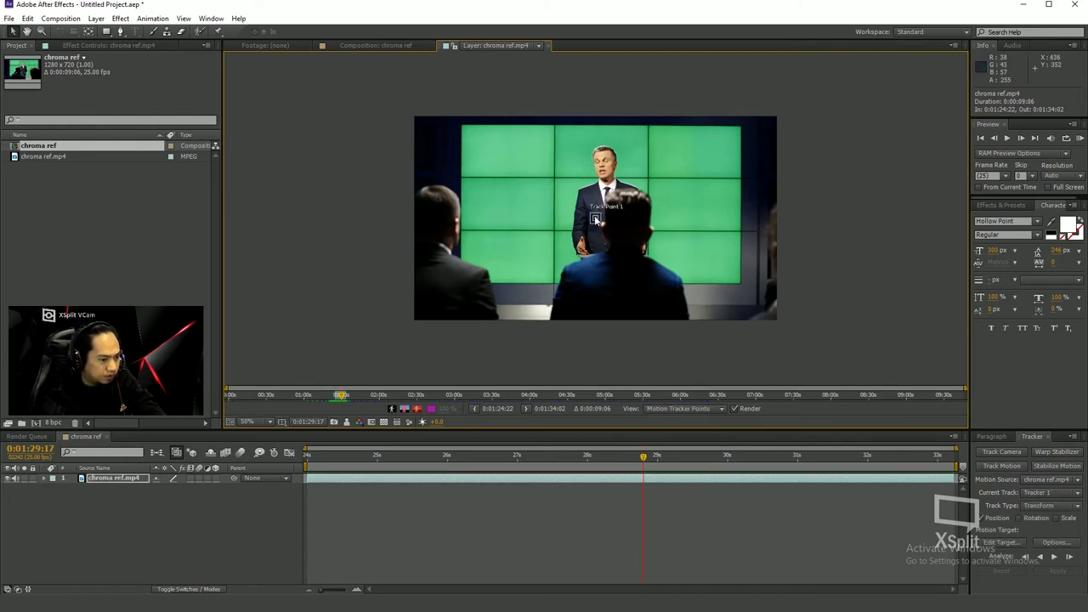
Position Track Point 1 on a dark grid-line crossing of the green wall at the first frame
scroll(612, 228, "up", 2)
mouse_move(539, 297)
left_mouse_down()
mouse_move(597, 226)
mouse_move(576, 229)
mouse_move(622, 236)
left_mouse_up()
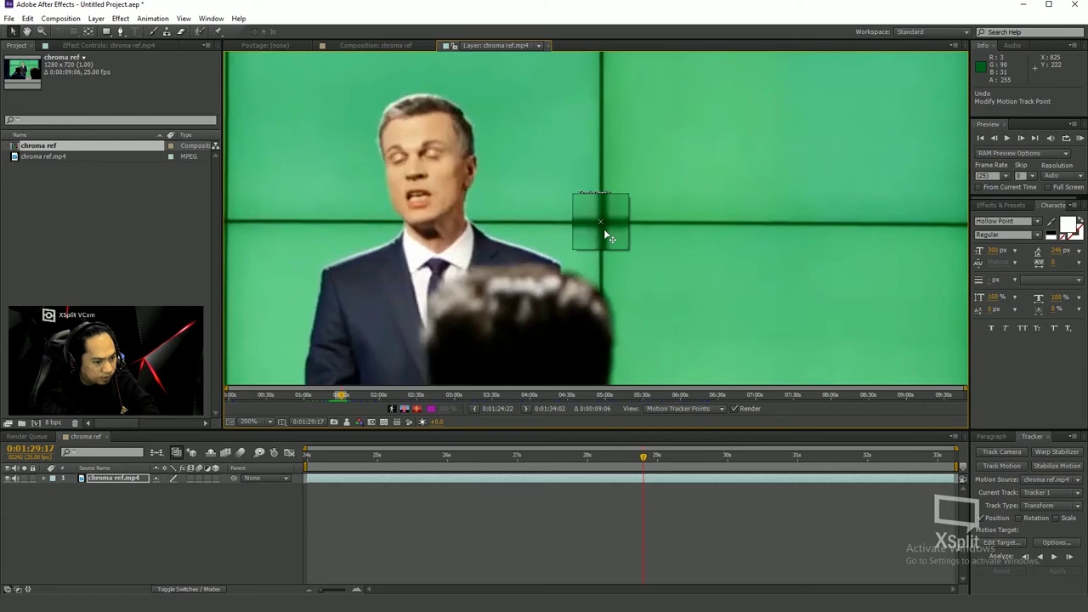
left_click_drag(608, 238, 608, 238)
scroll(660, 238, "down", 5)
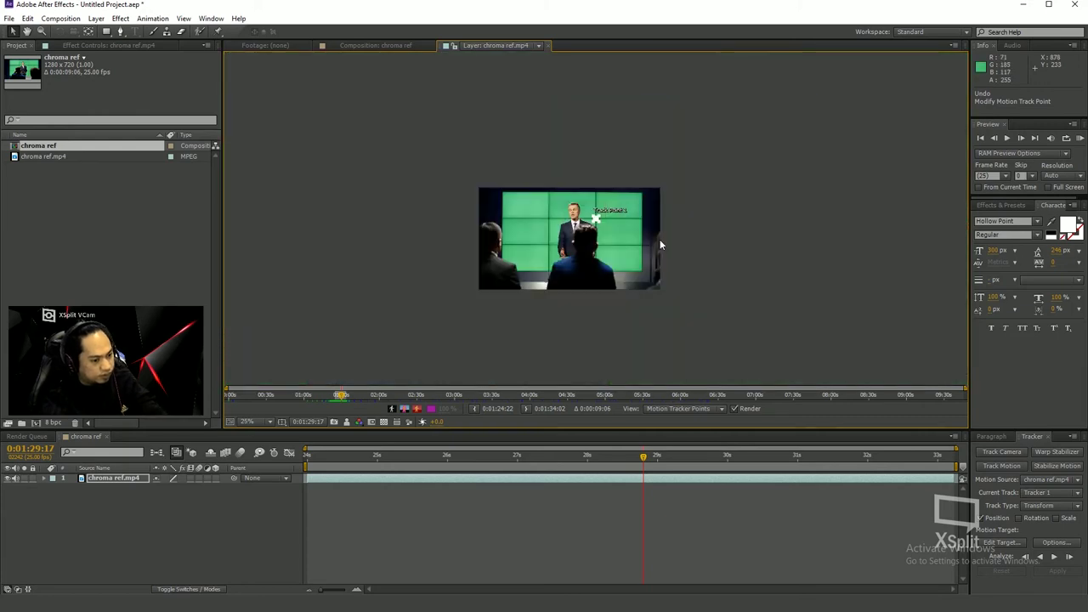
scroll(660, 239, "up", 2)
left_click_drag(356, 463, 289, 460)
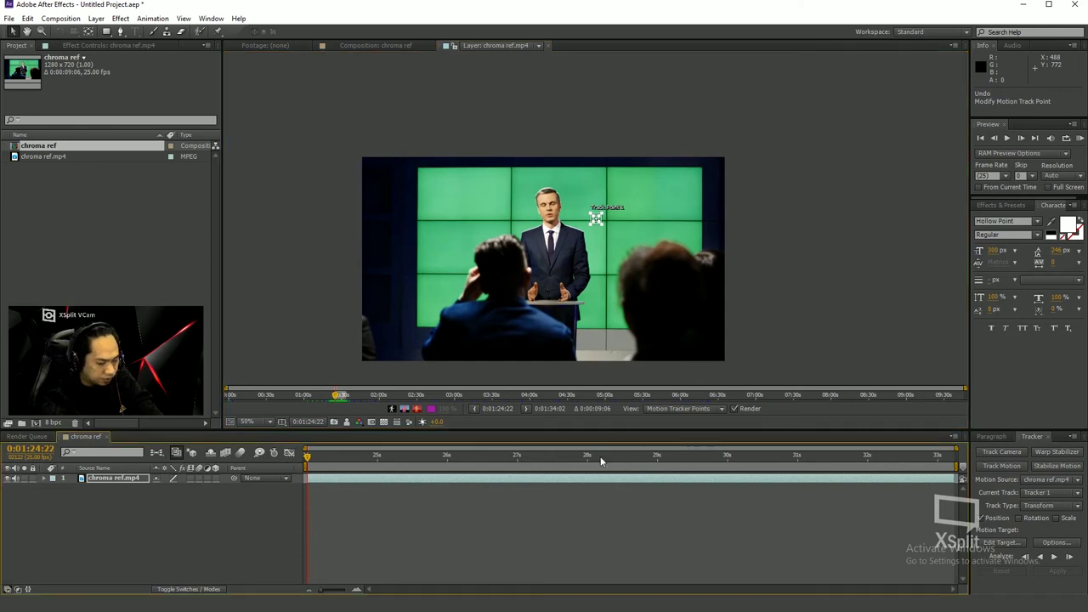
key("period")
key("period")
key("period")
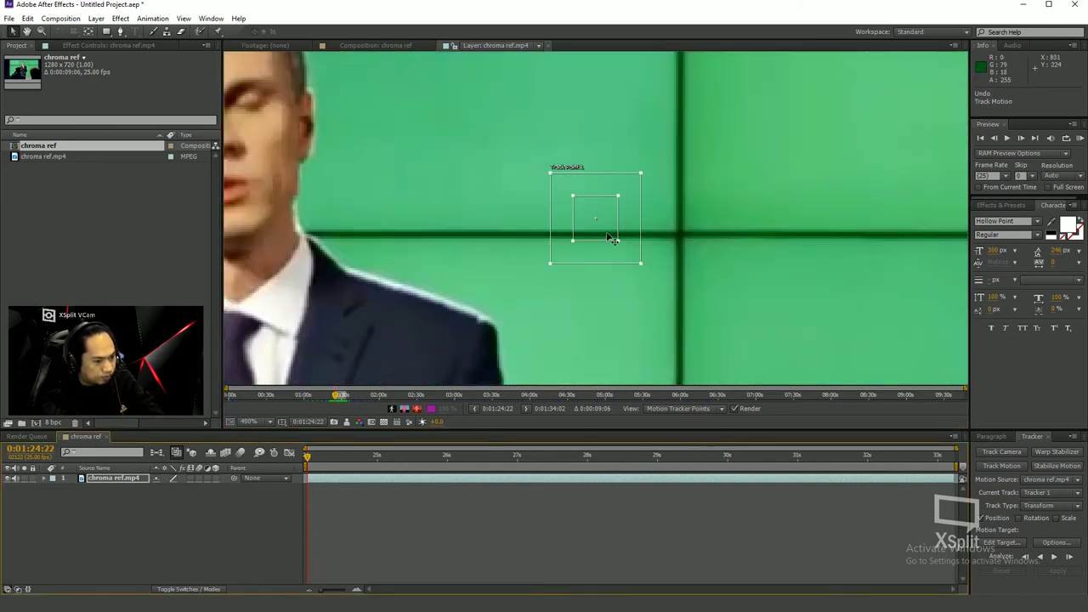
left_click_drag(612, 238, 694, 253)
key("shift+slash")
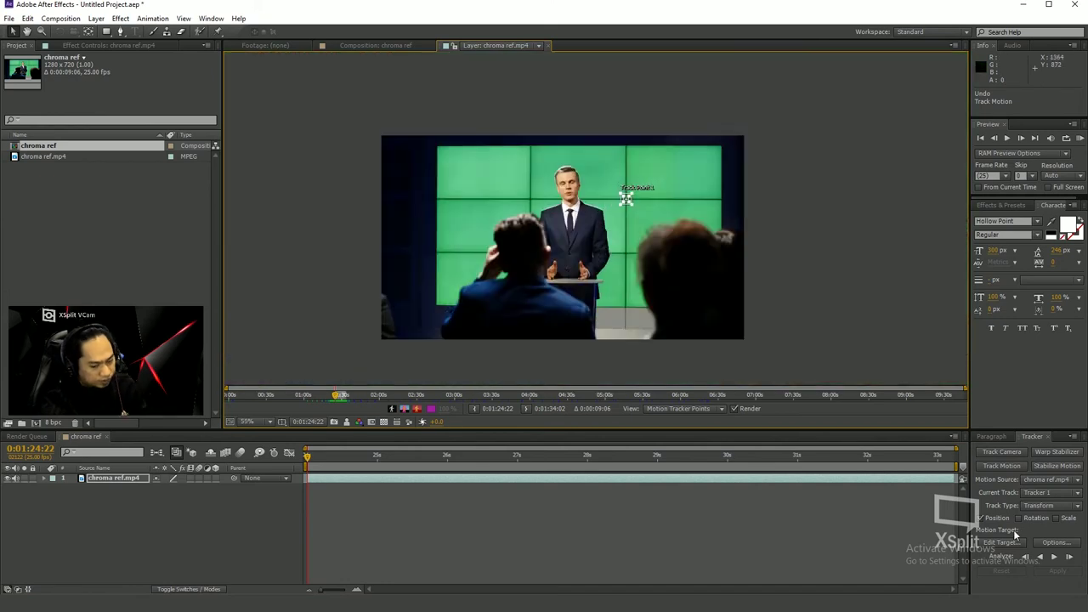
Analyze Track Point 1 forward through the clip to its final frame
left_click(1055, 557)
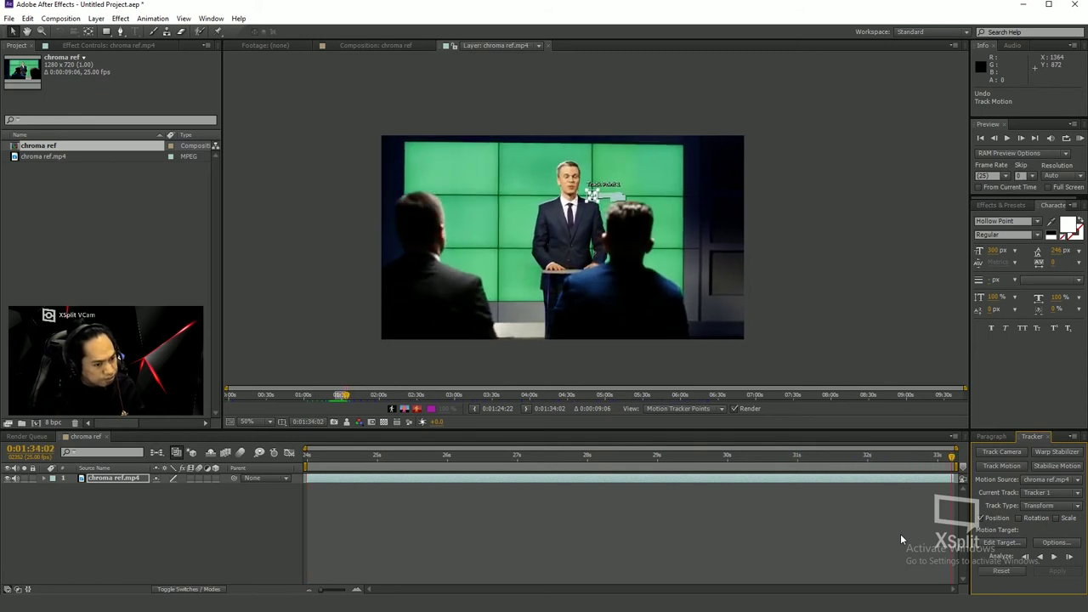
scroll(587, 246, "up", 3)
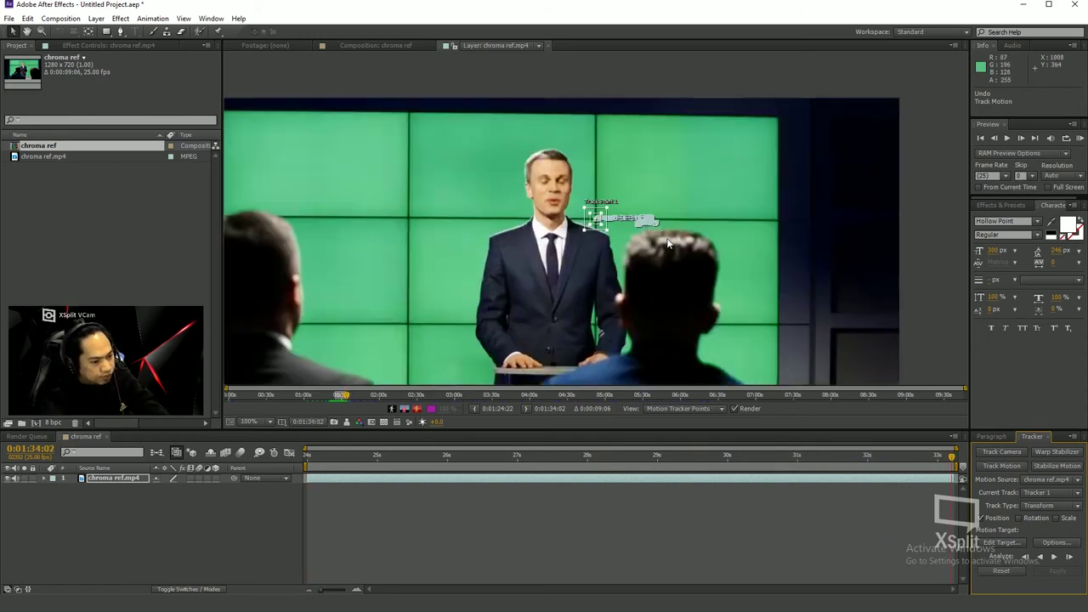
scroll(586, 246, "down", 1)
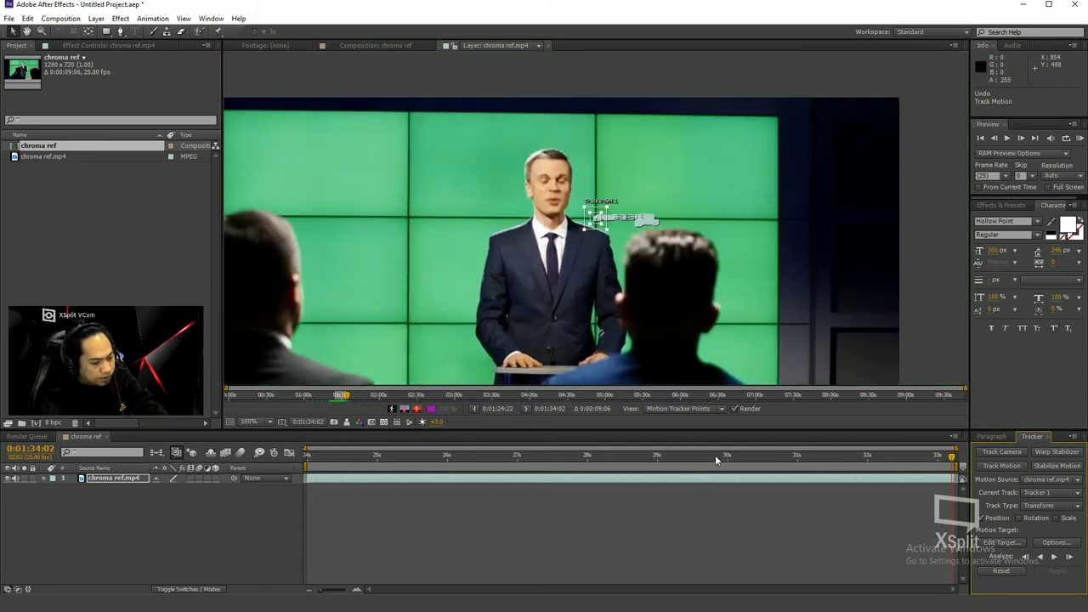
Scrub and zoom the Layer viewer to confirm the point stays on the grid crossing
left_click_drag(715, 455, 992, 455)
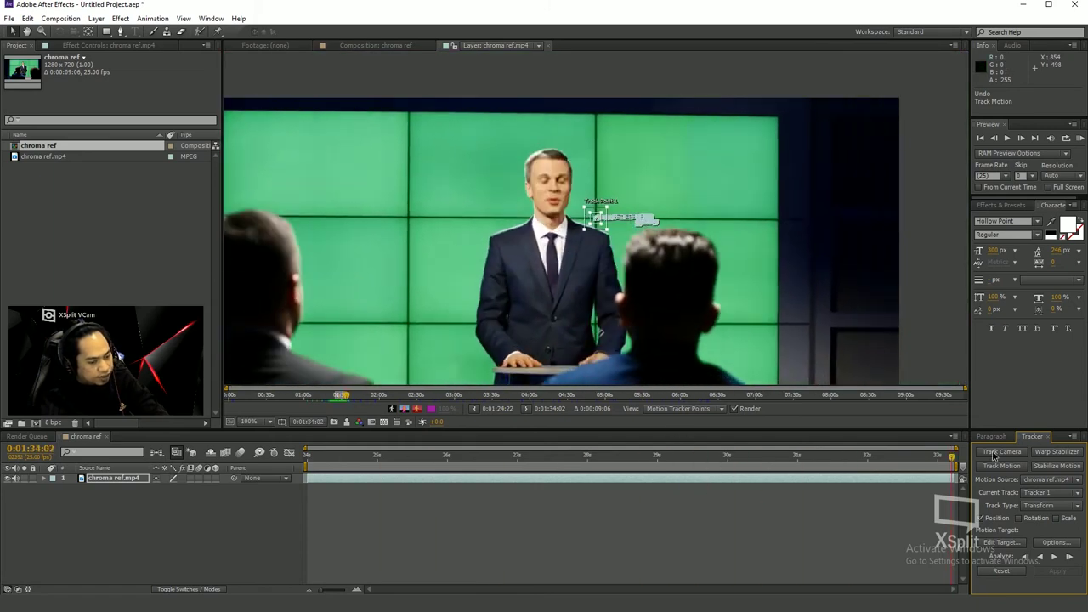
scroll(535, 221, "down", 2)
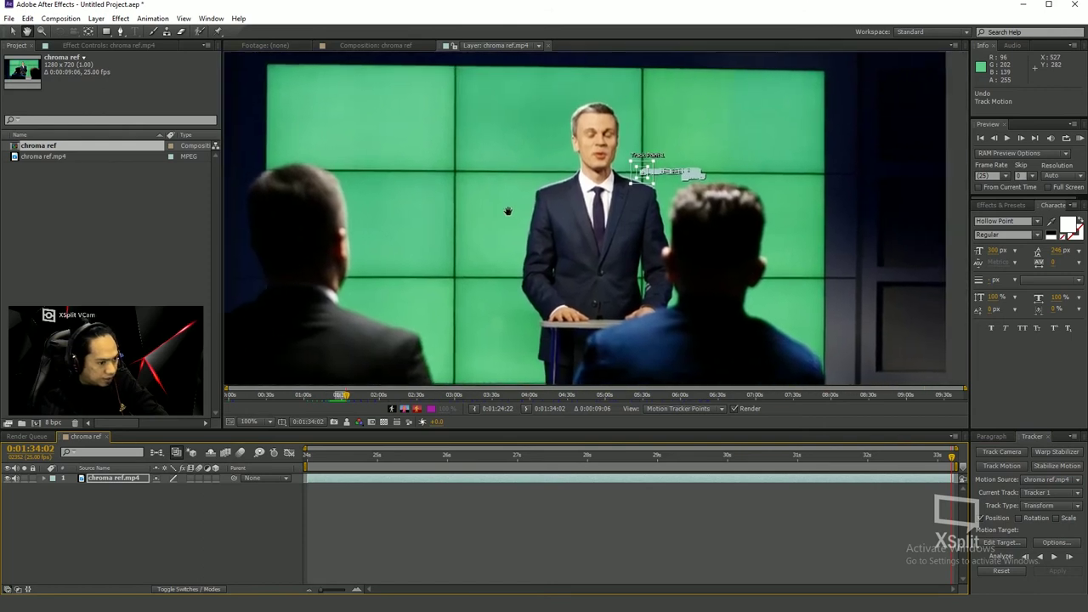
scroll(560, 216, "up", 2)
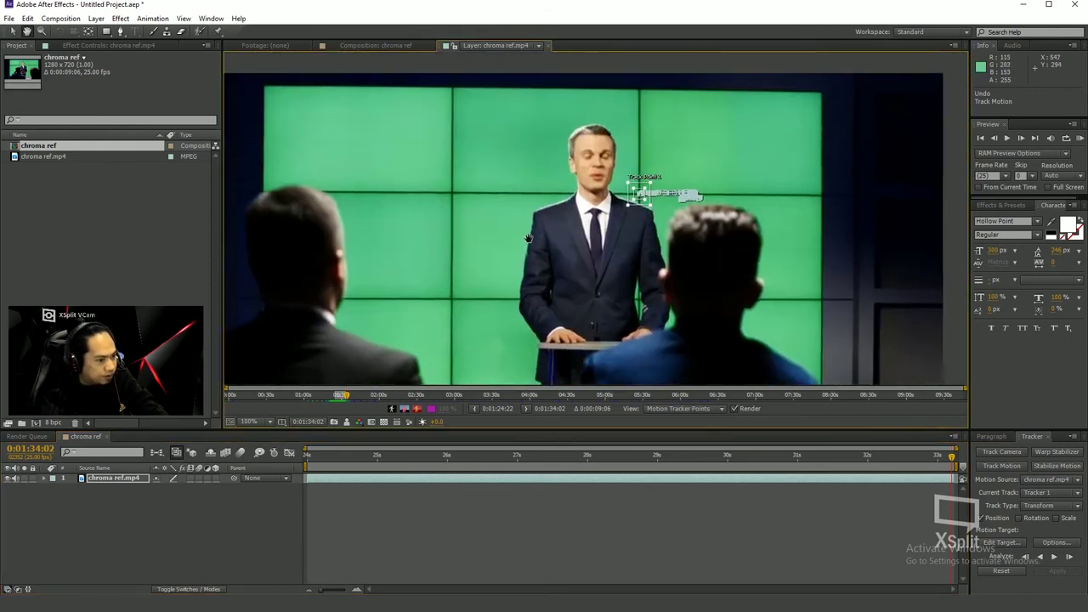
scroll(531, 233, "down", 2)
scroll(530, 228, "up", 2)
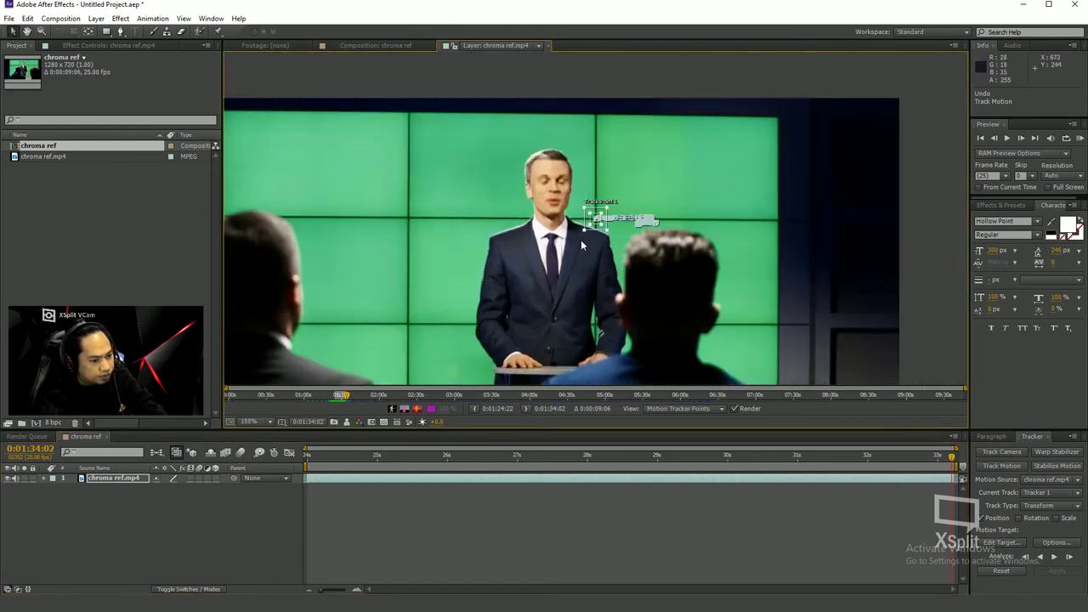
left_click_drag(505, 307, 536, 272)
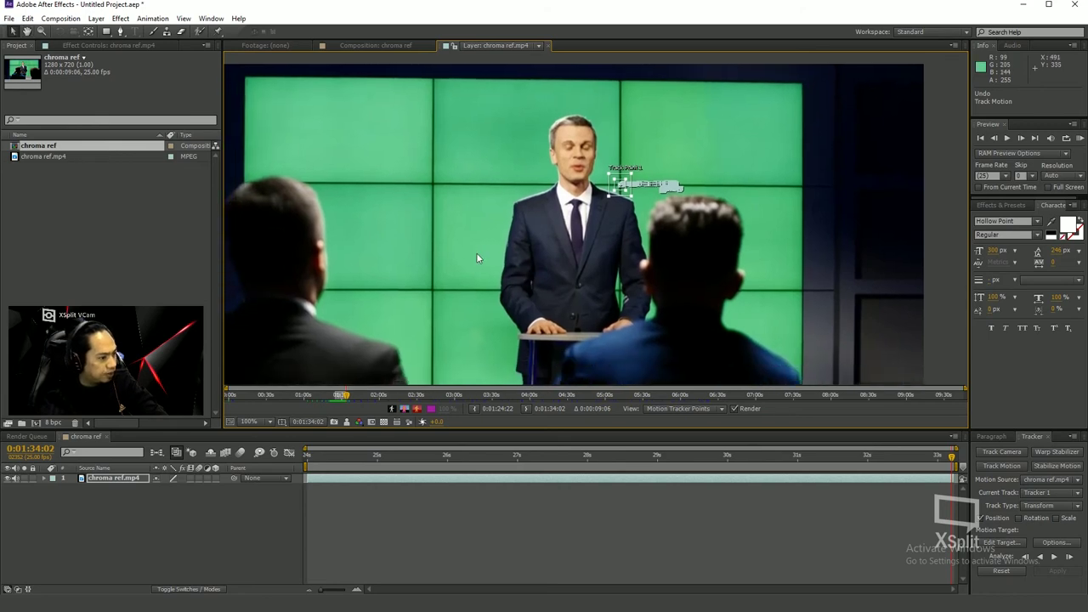
left_click(96, 19)
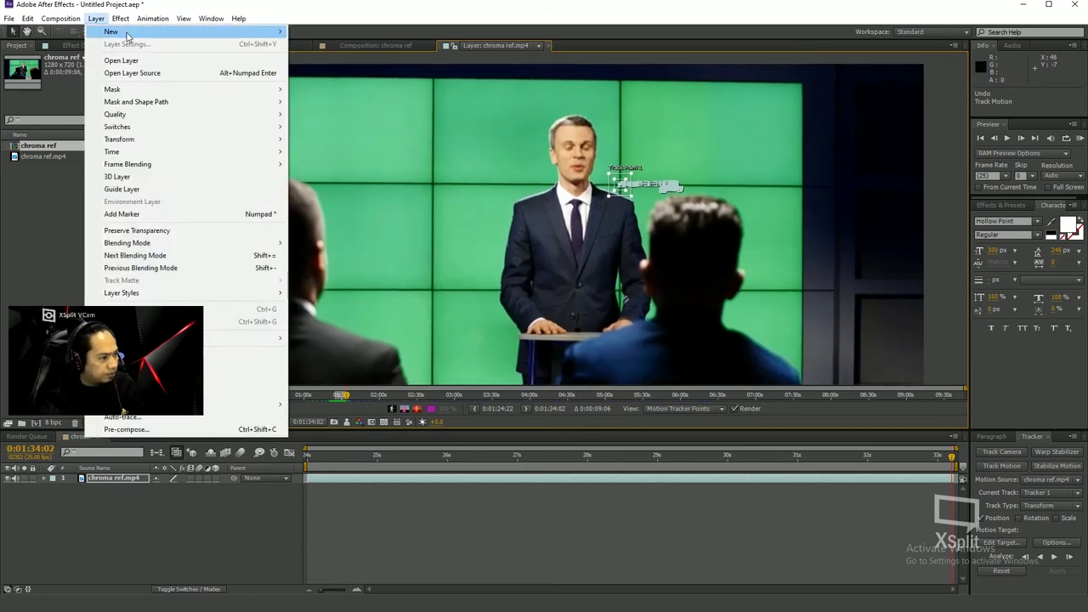
Add a Null 1 null object to the chroma ref composition
mouse_move(231, 33)
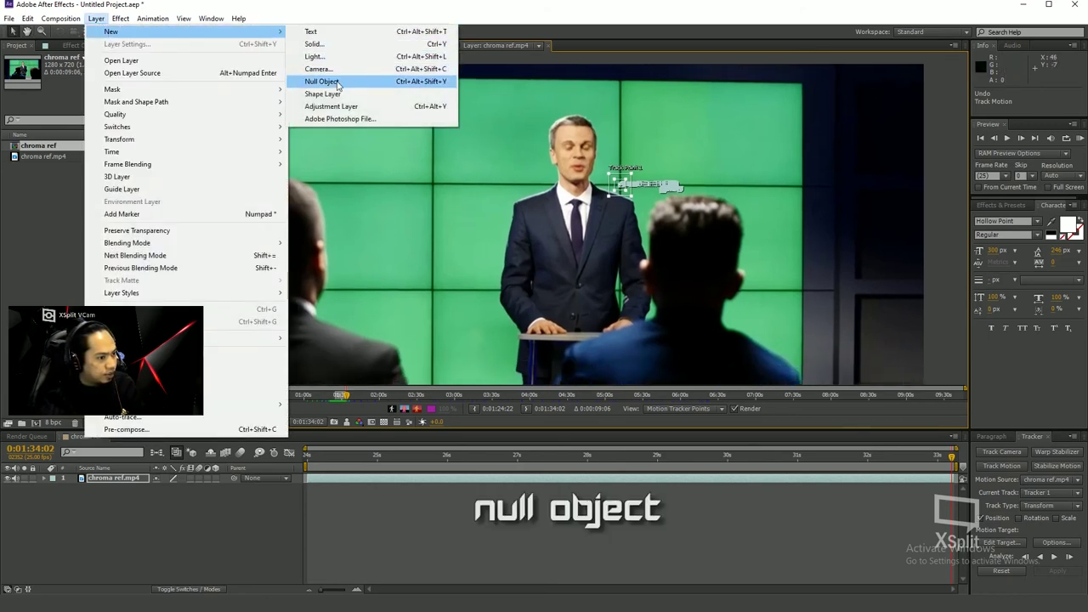
left_click(336, 81)
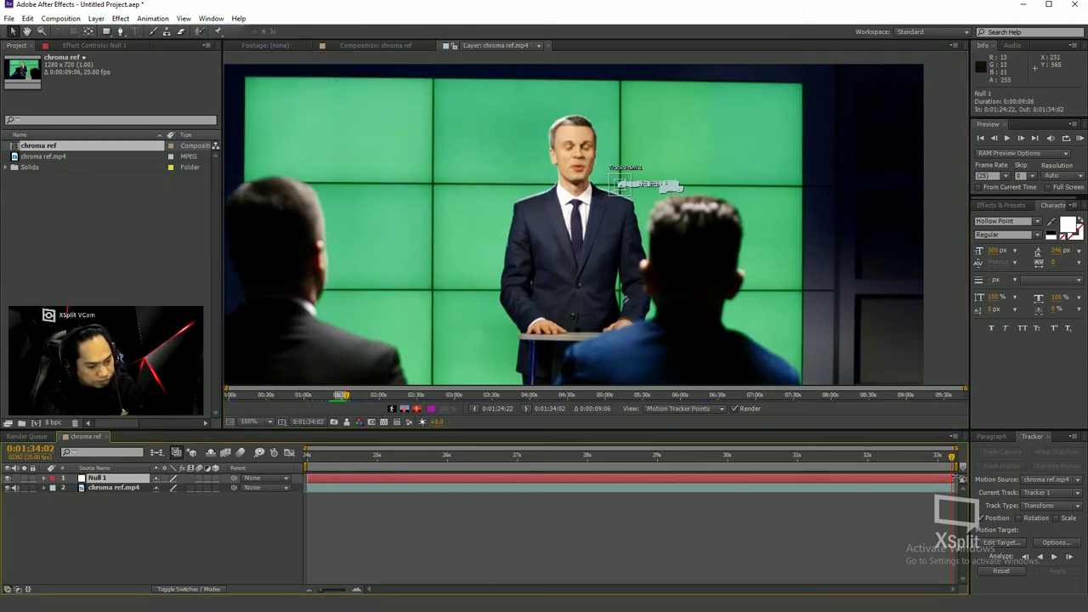
left_click(360, 45)
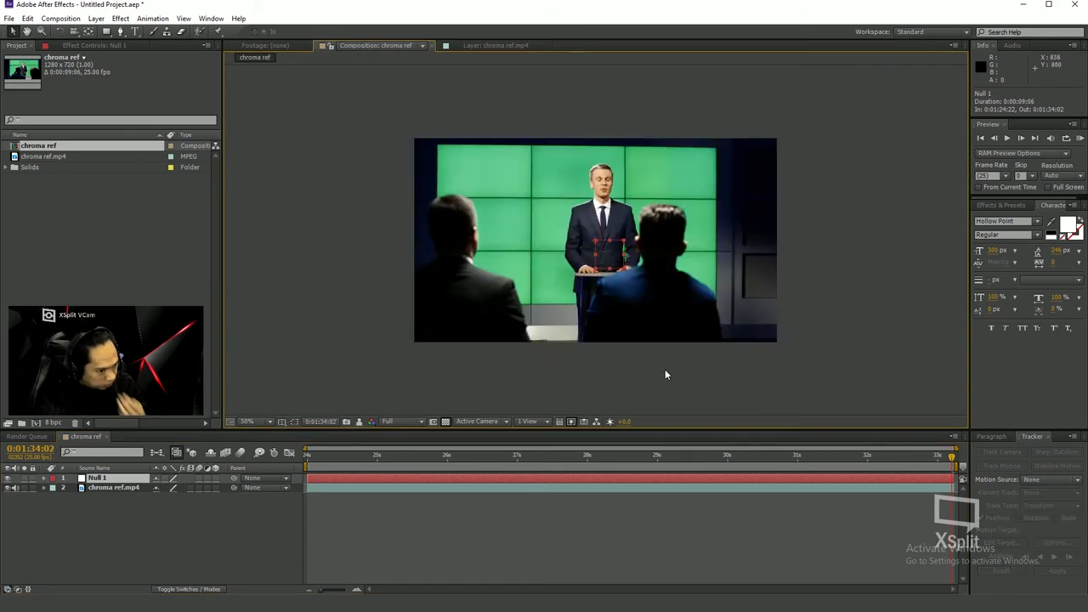
Scrub the chroma ref timeline back and forth to preview the composition
mouse_move(371, 457)
left_mouse_down()
mouse_move(797, 460)
mouse_move(568, 459)
left_mouse_up()
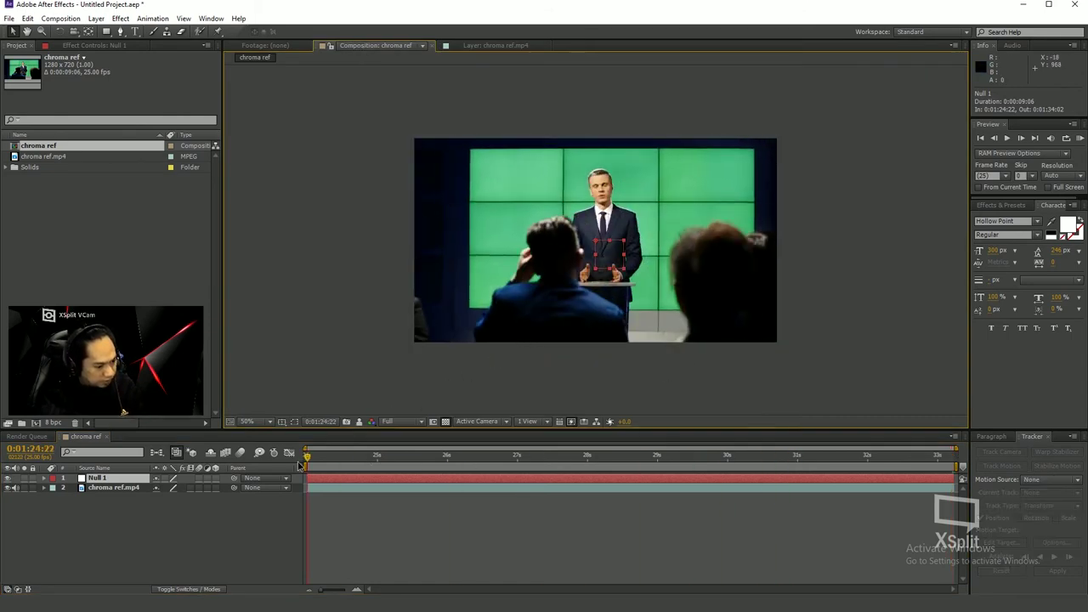
mouse_move(502, 466)
left_mouse_down()
mouse_move(326, 466)
mouse_move(340, 457)
mouse_move(329, 456)
left_mouse_up()
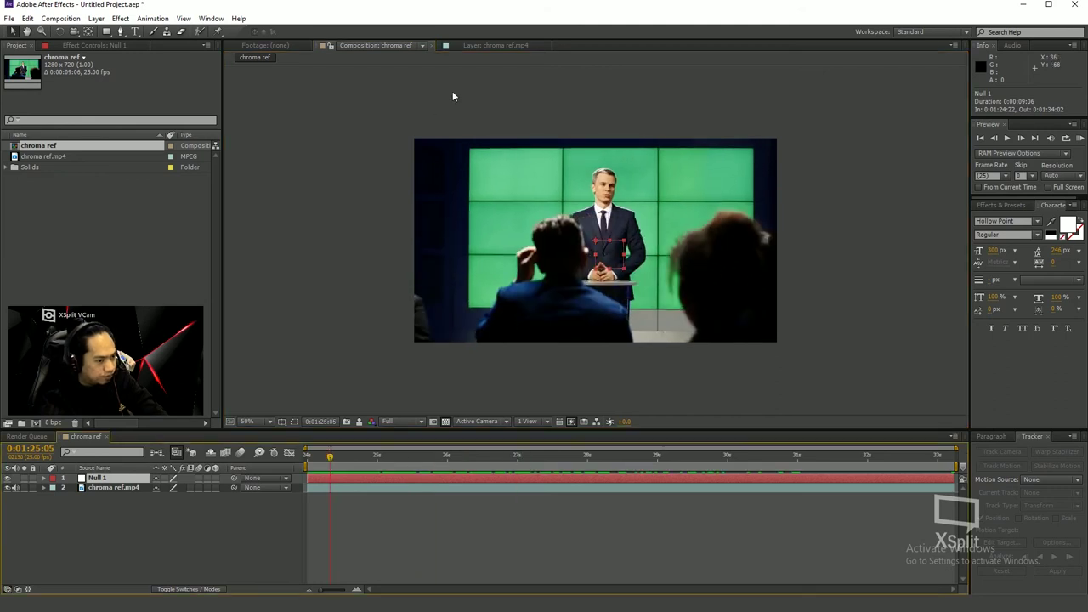
left_click(481, 45)
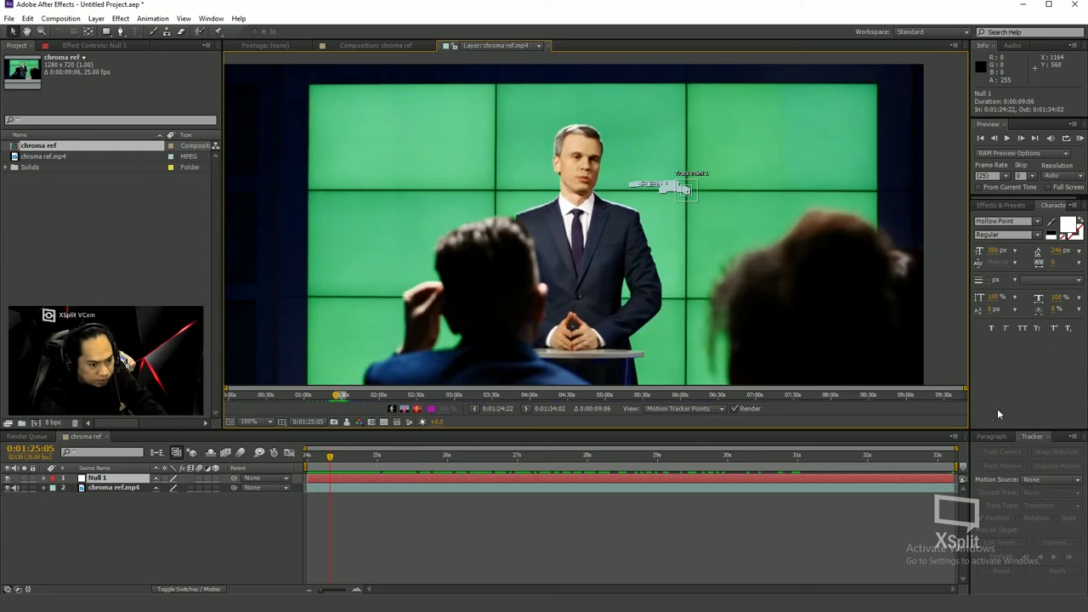
Apply Tracker 1's motion to Null 1 as the motion target in X and Y
left_click(450, 489)
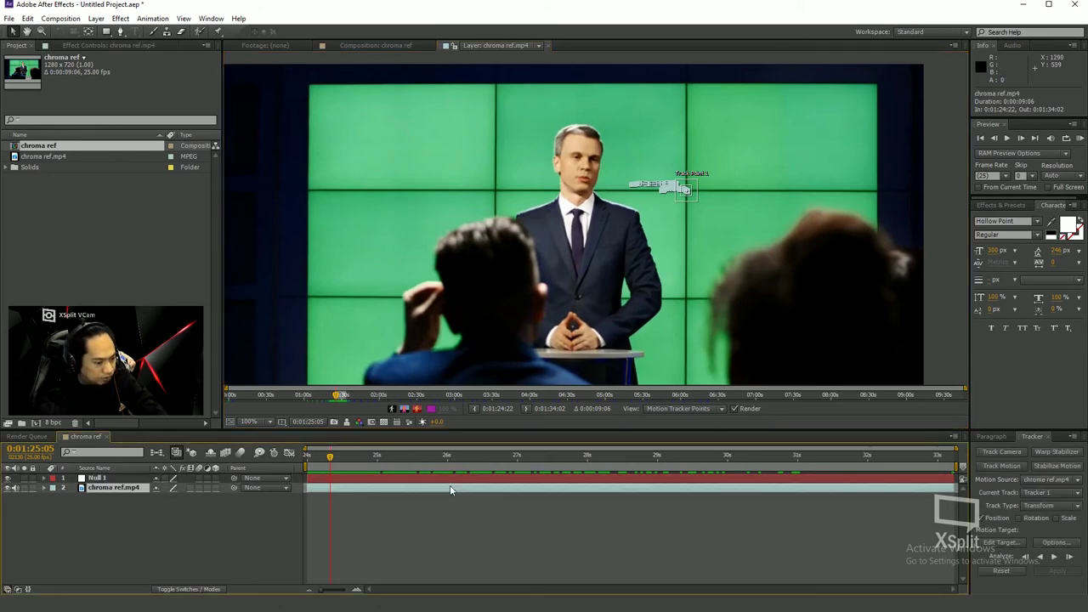
left_click(1000, 542)
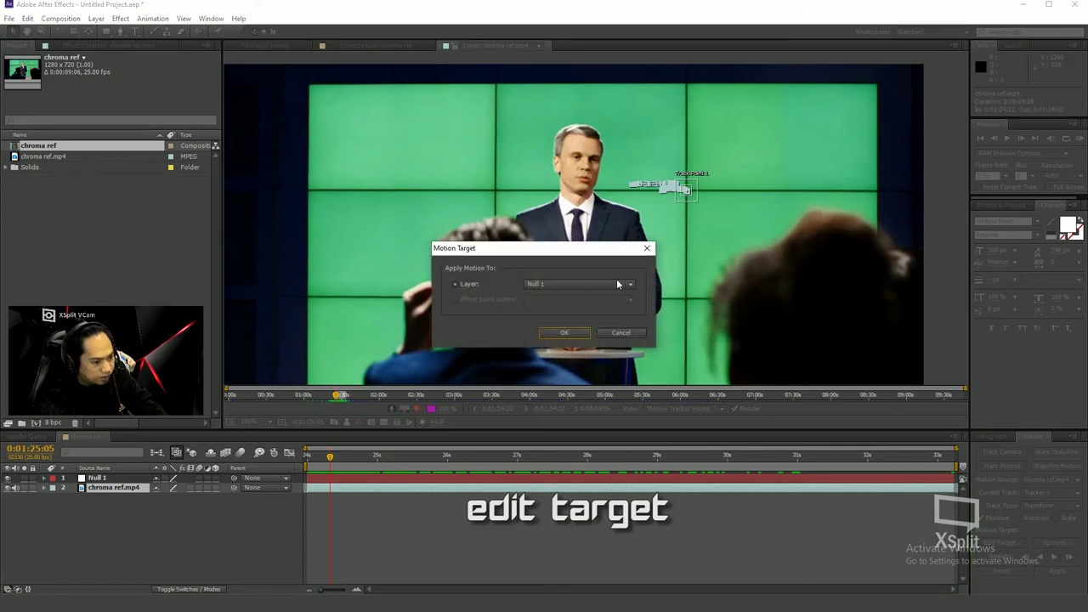
left_click(560, 334)
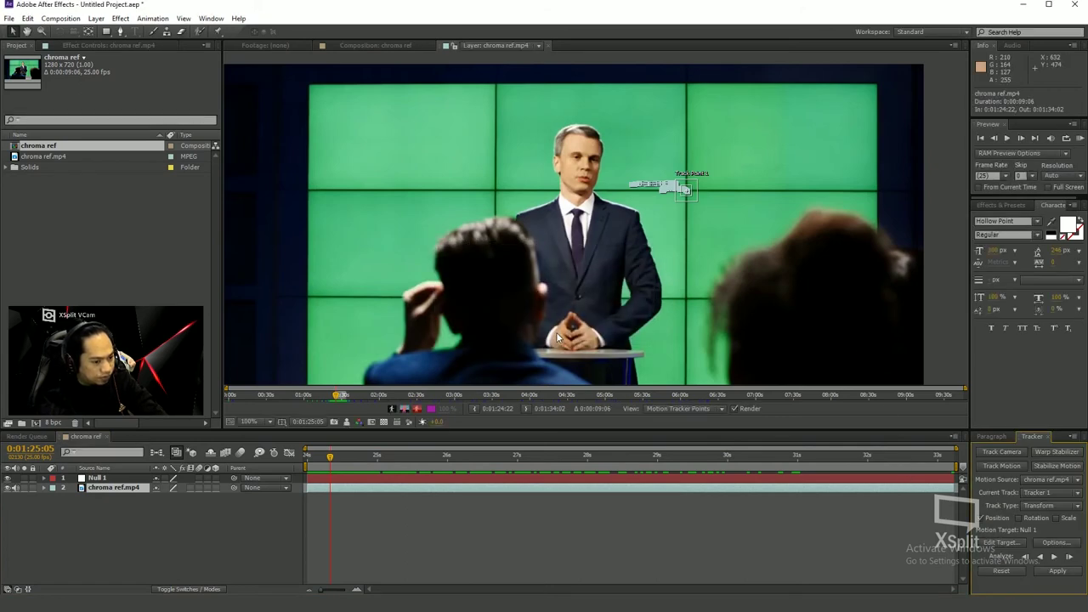
left_click(1058, 570)
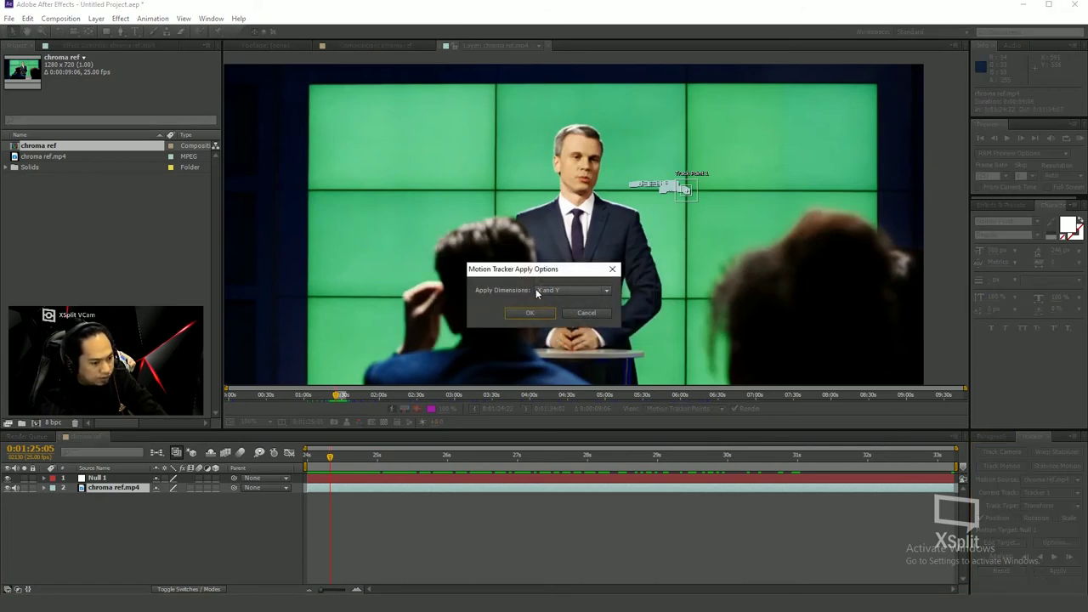
left_click(529, 314)
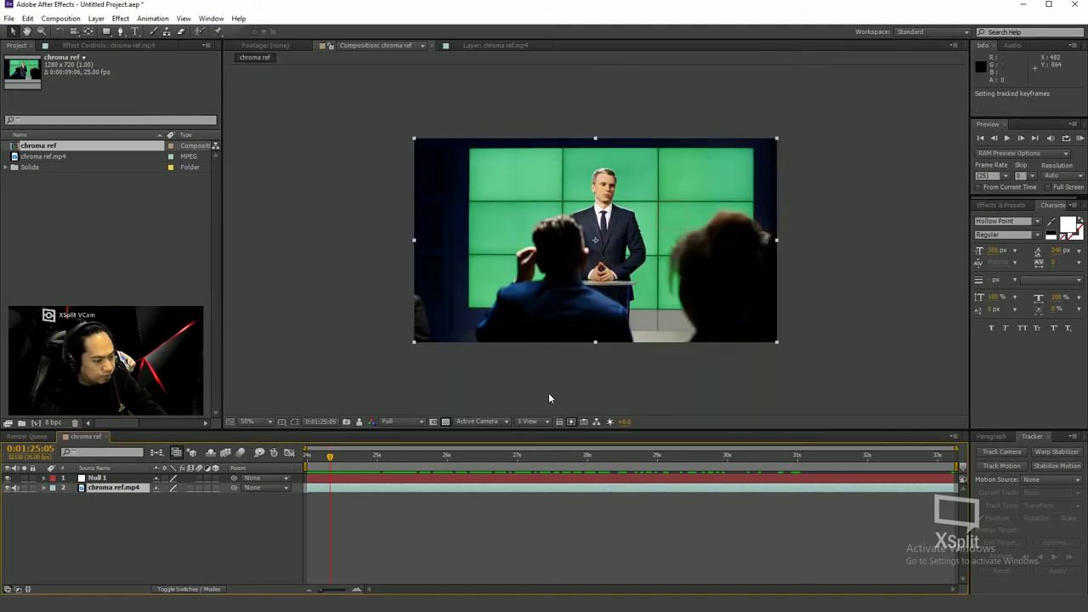
Scrub to later frames and zoom on the presenter to check the tracked null
left_click_drag(327, 459, 823, 476)
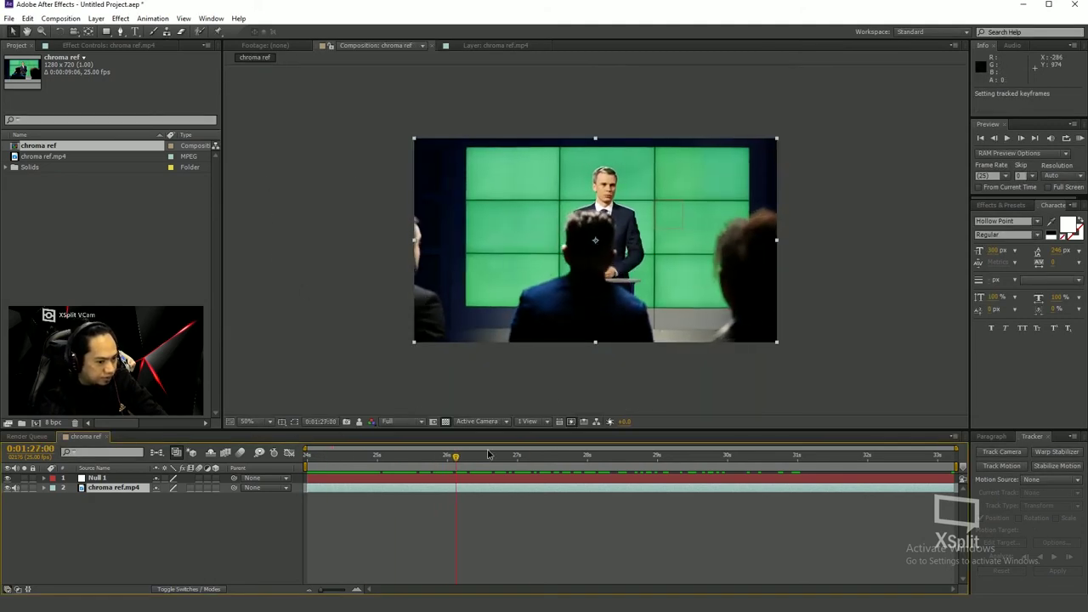
left_click_drag(823, 476, 601, 476)
scroll(699, 212, "up", 2)
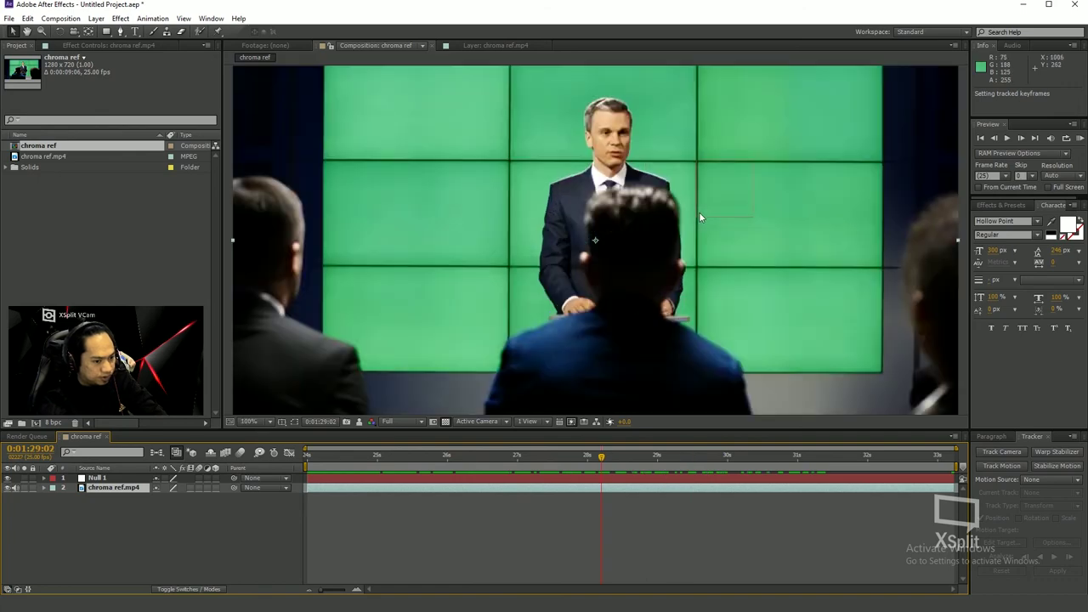
left_click_drag(690, 288, 585, 303)
mouse_move(601, 456)
left_mouse_down()
mouse_move(925, 456)
mouse_move(393, 449)
mouse_move(513, 457)
left_mouse_up()
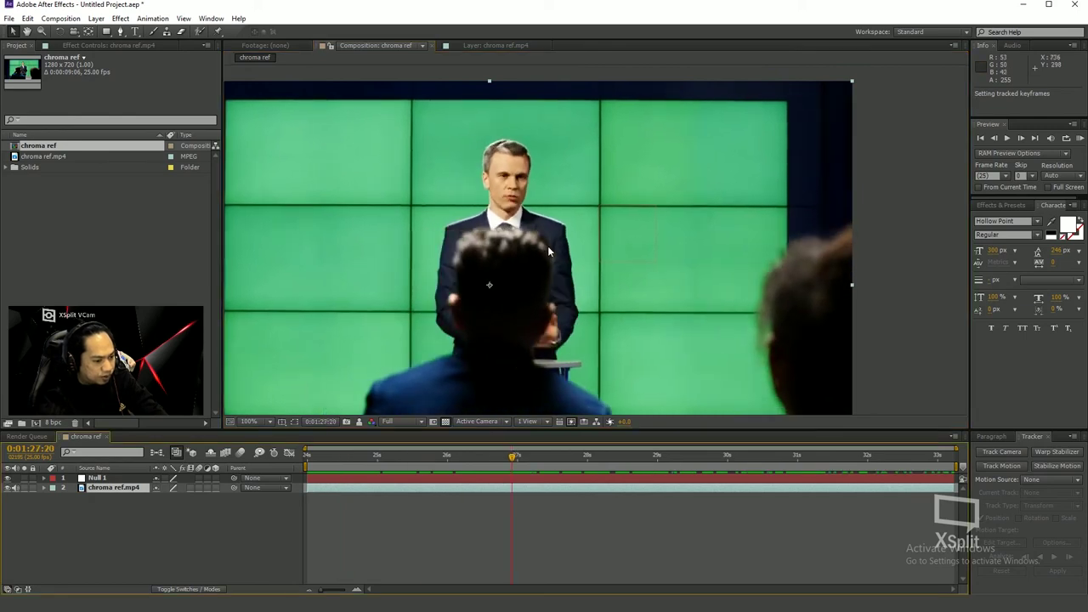
Inspect a few more frames, then import the 1920 x 1080 chankanaiart 3.jpg image
scroll(577, 245, "down", 2)
scroll(577, 245, "up", 2)
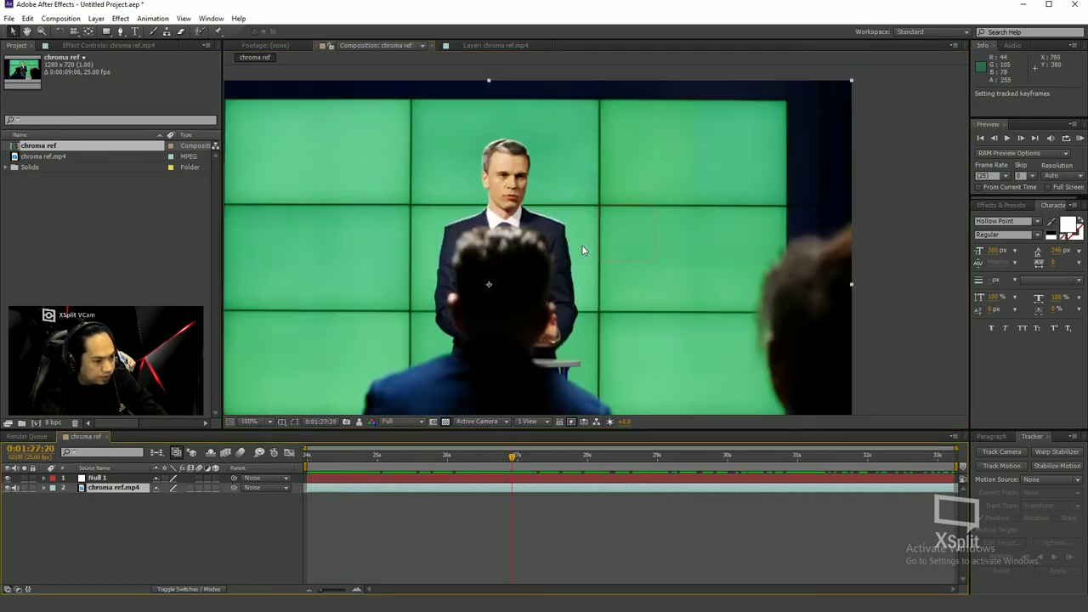
mouse_move(545, 282)
left_mouse_down()
mouse_move(592, 238)
mouse_move(577, 269)
left_mouse_up()
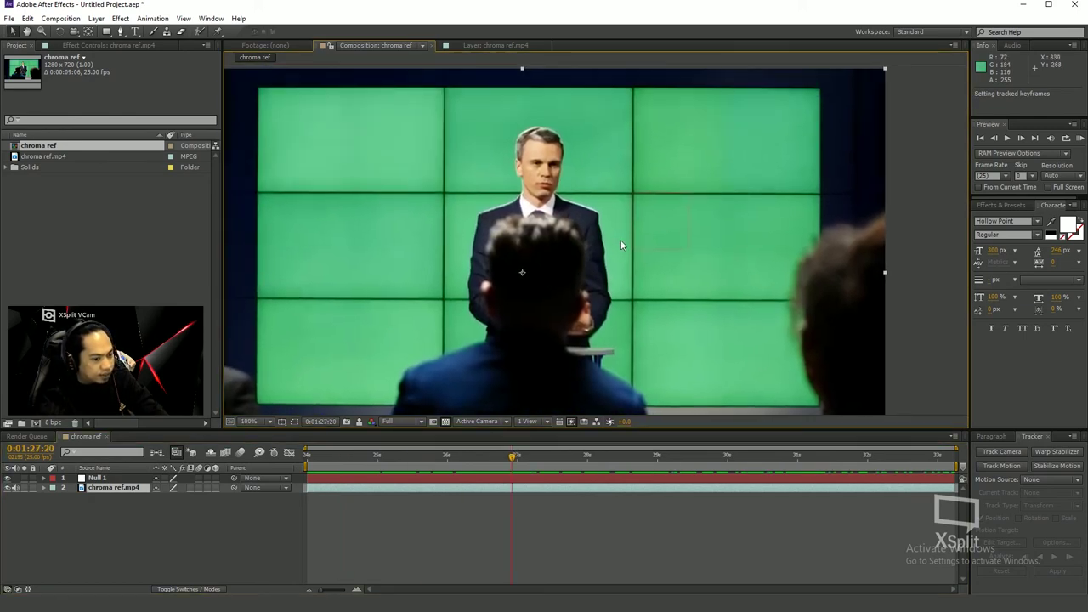
left_click_drag(516, 457, 529, 456)
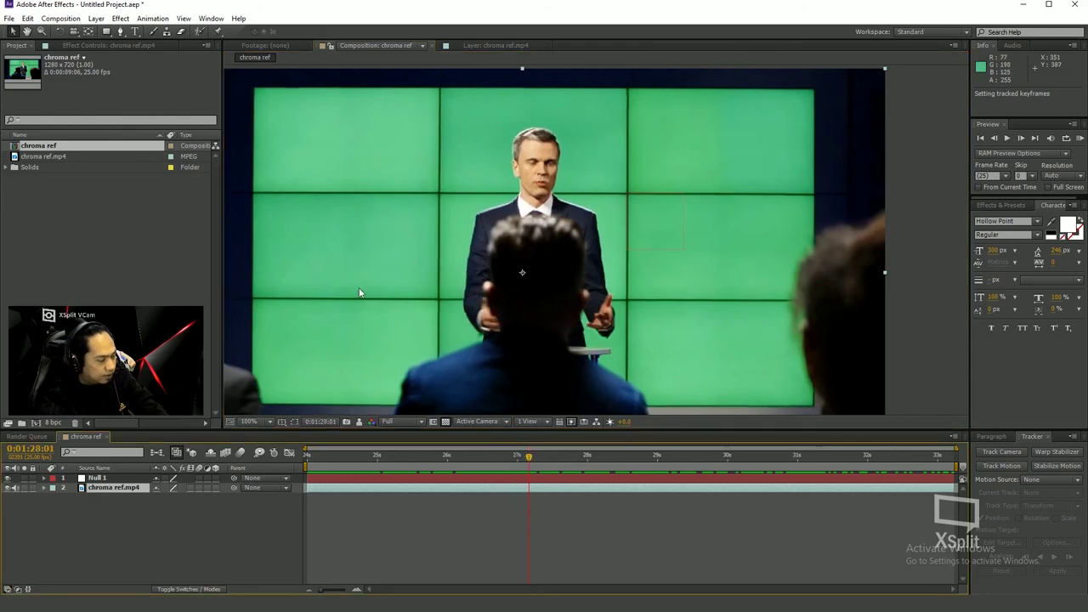
scroll(313, 292, "down", 2)
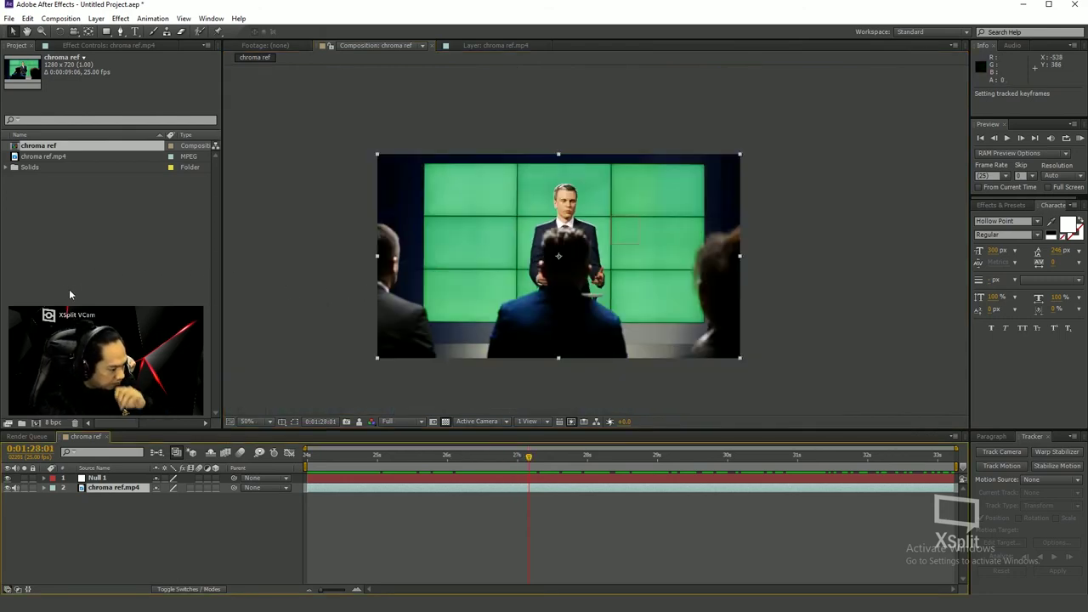
left_click_drag(81, 262, 54, 241)
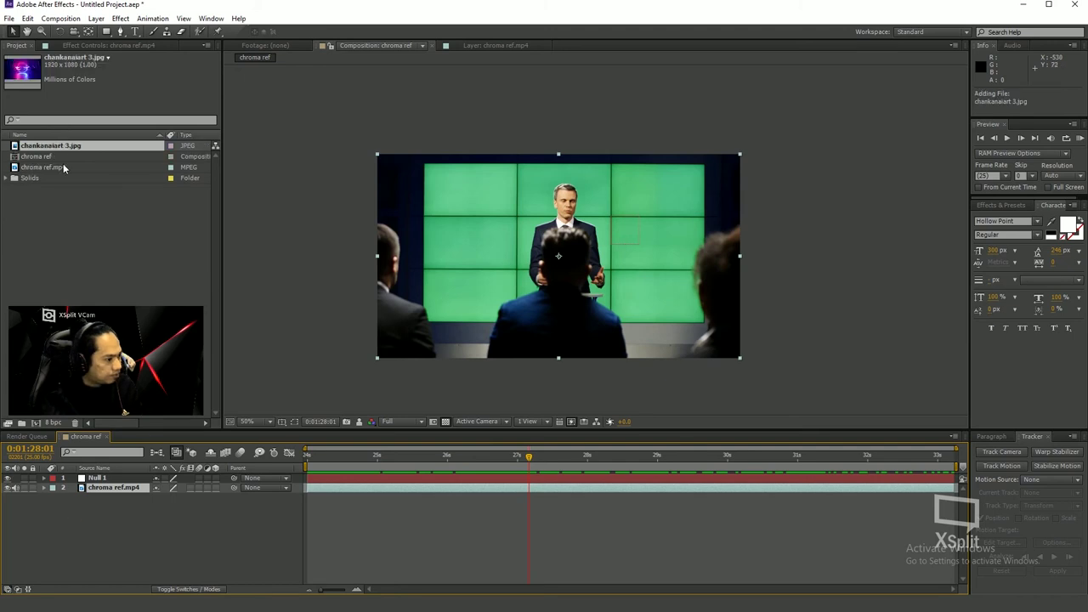
Place chankanaiart 3.jpg in the timeline beneath chroma ref.mp4 and review the frames
mouse_move(61, 147)
left_mouse_down()
mouse_move(145, 548)
mouse_move(131, 539)
left_mouse_up()
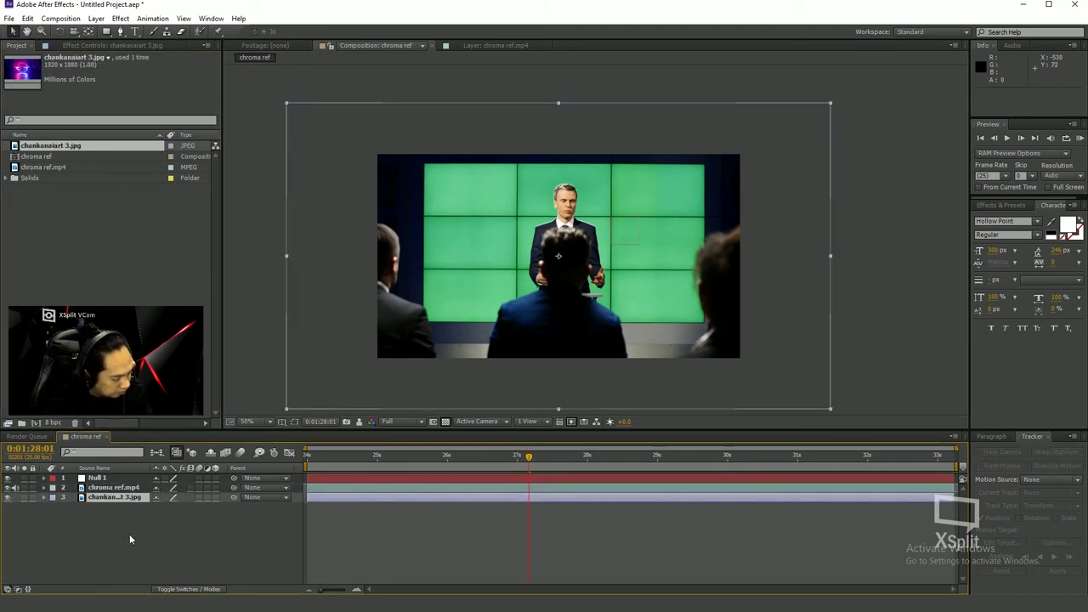
mouse_move(524, 460)
left_mouse_down()
mouse_move(712, 449)
mouse_move(595, 460)
left_mouse_up()
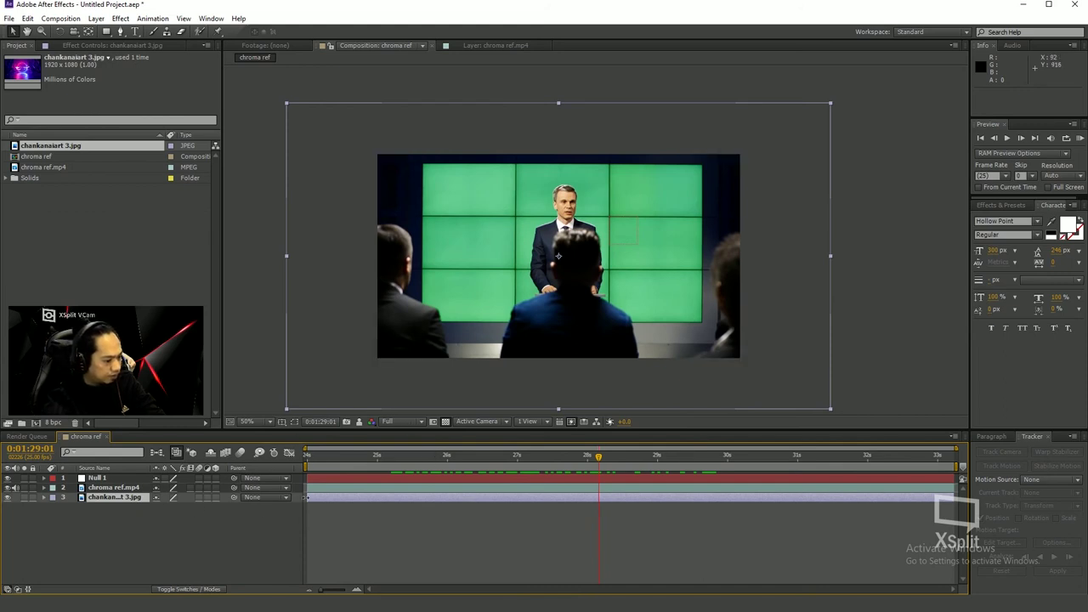
left_click(311, 488)
Apply Keylight (1.2) to chroma ref.mp4, eyedropping the green wall as Screen Colour
left_click(120, 18)
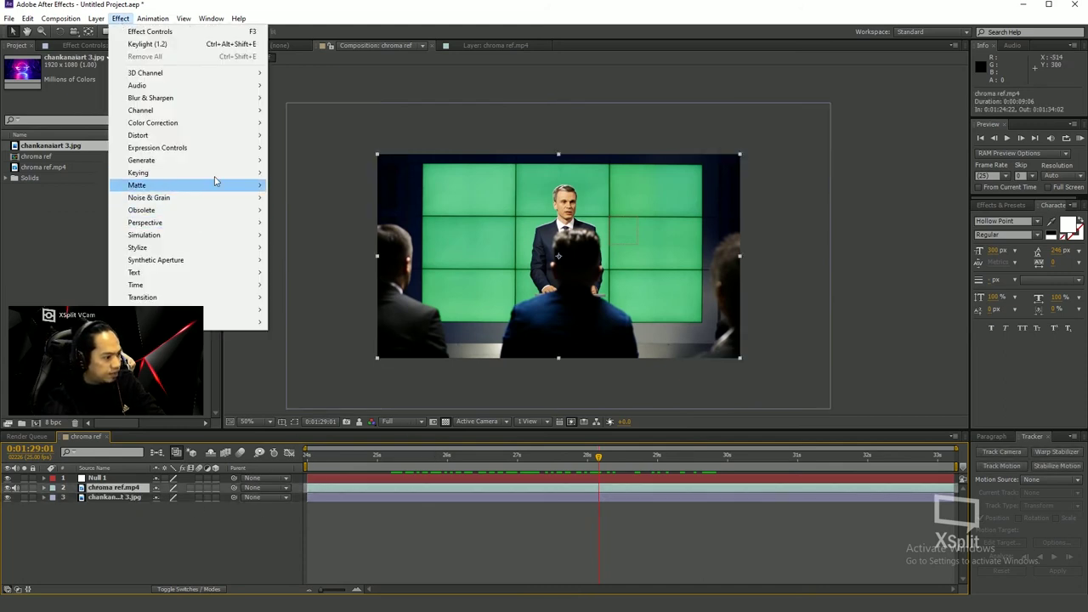
mouse_move(213, 173)
left_click(321, 255)
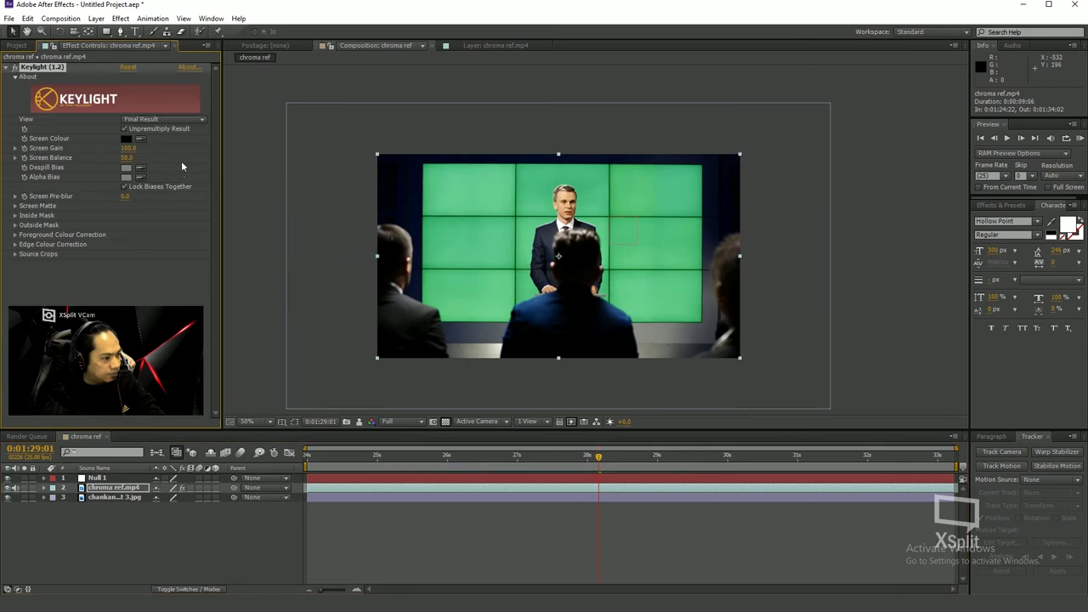
left_click(498, 200)
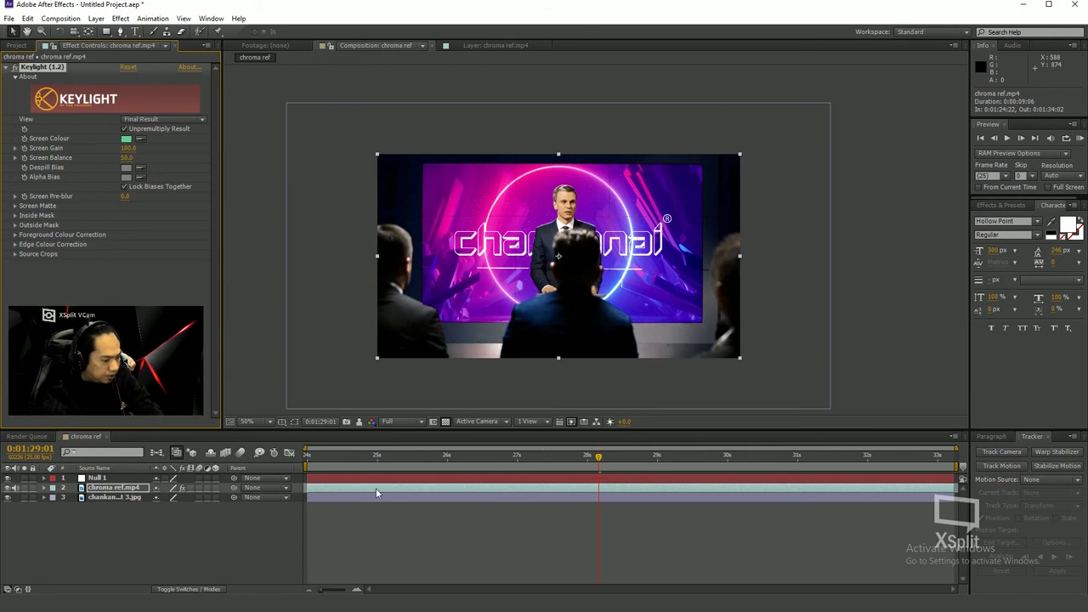
mouse_move(606, 460)
left_mouse_down()
mouse_move(334, 478)
mouse_move(525, 475)
mouse_move(357, 481)
left_mouse_up()
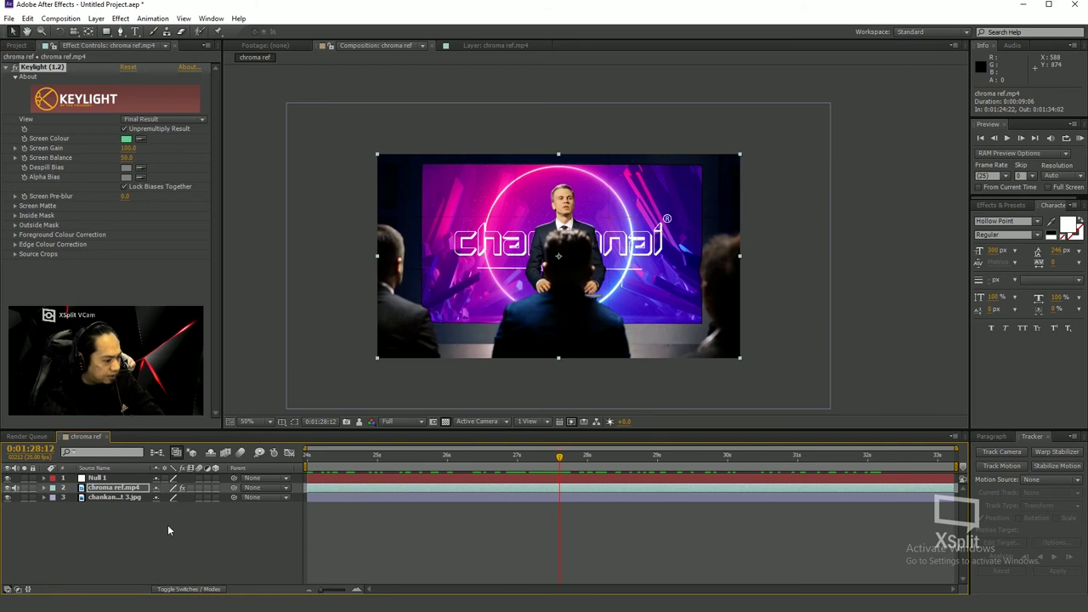
left_click(113, 497)
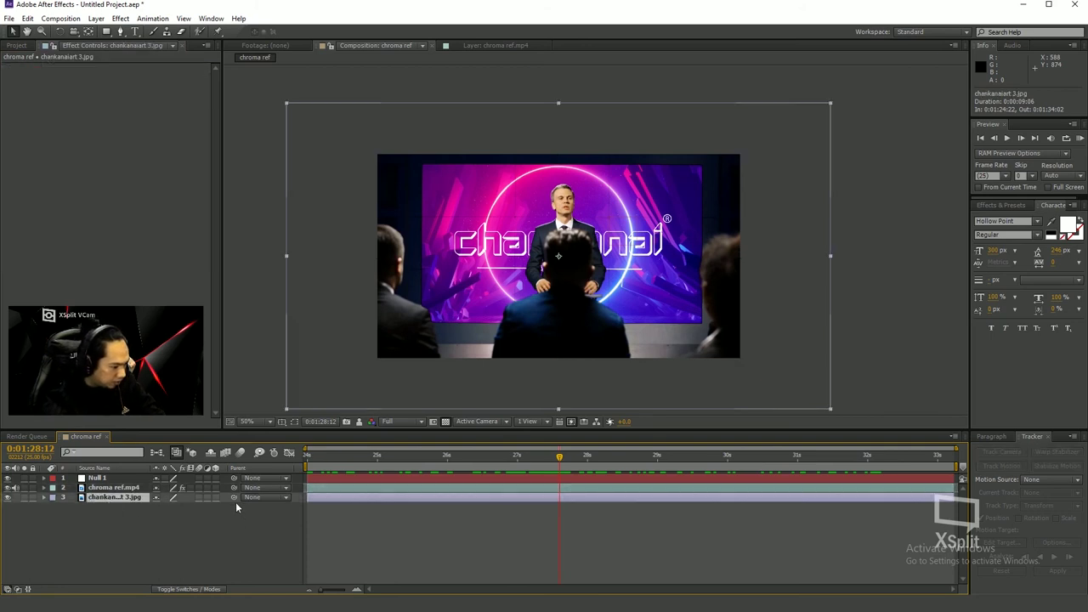
Parent chankanaiart 3.jpg to Null 1 and scale it down to 54%
left_click_drag(234, 497, 87, 481)
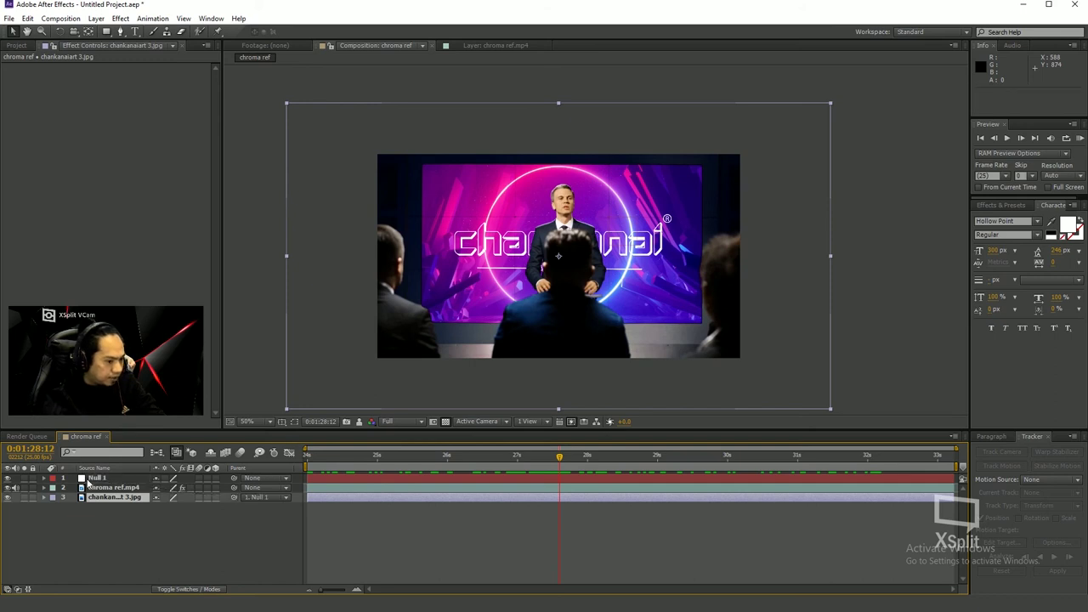
mouse_move(560, 460)
left_mouse_down()
mouse_move(440, 448)
mouse_move(892, 482)
mouse_move(408, 486)
mouse_move(456, 483)
left_mouse_up()
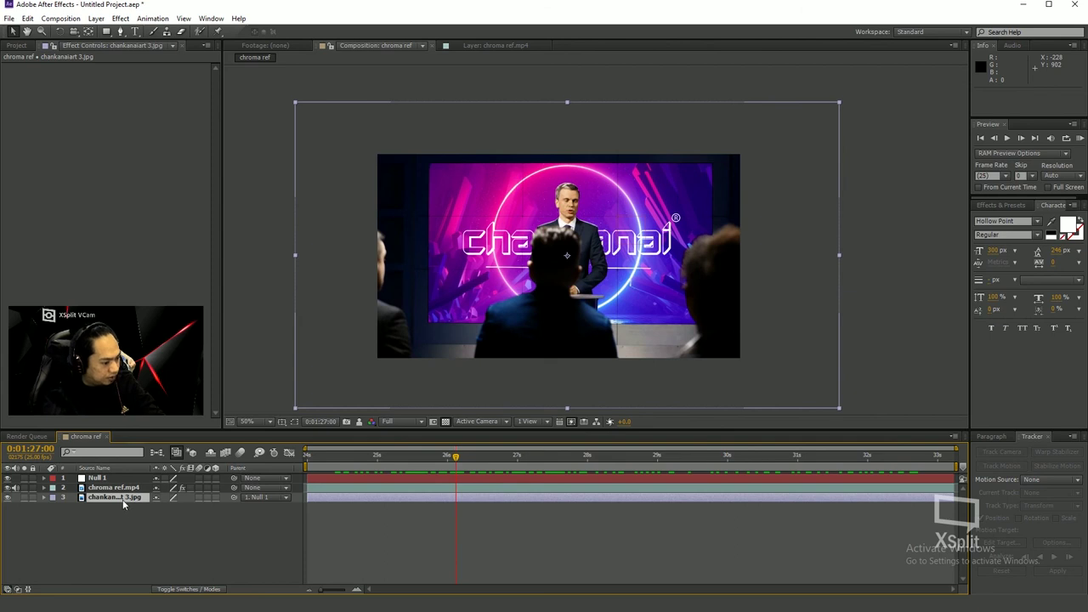
key("s")
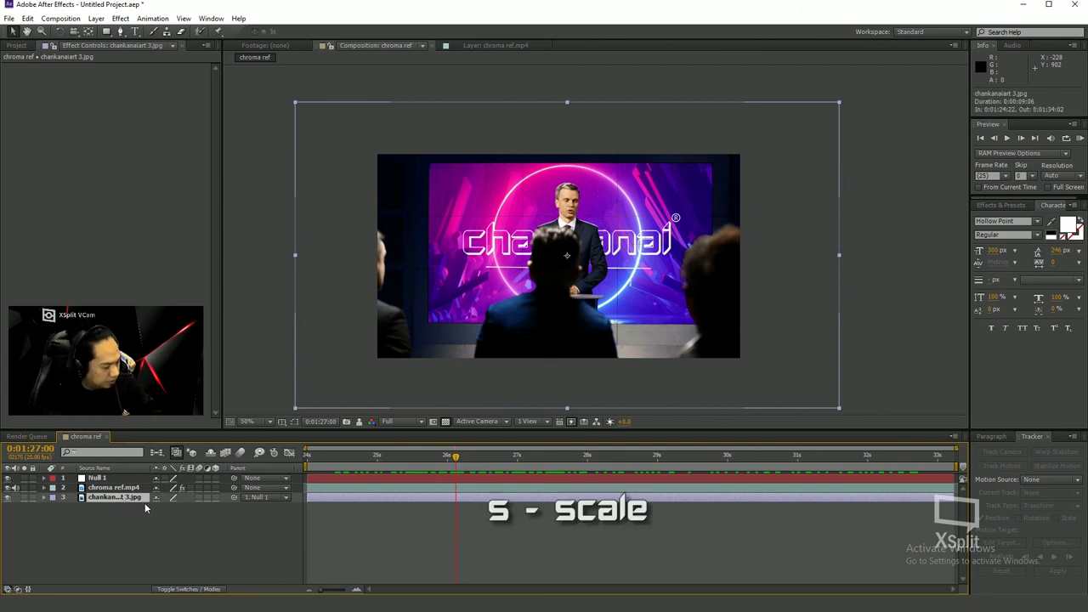
left_click_drag(179, 506, 157, 502)
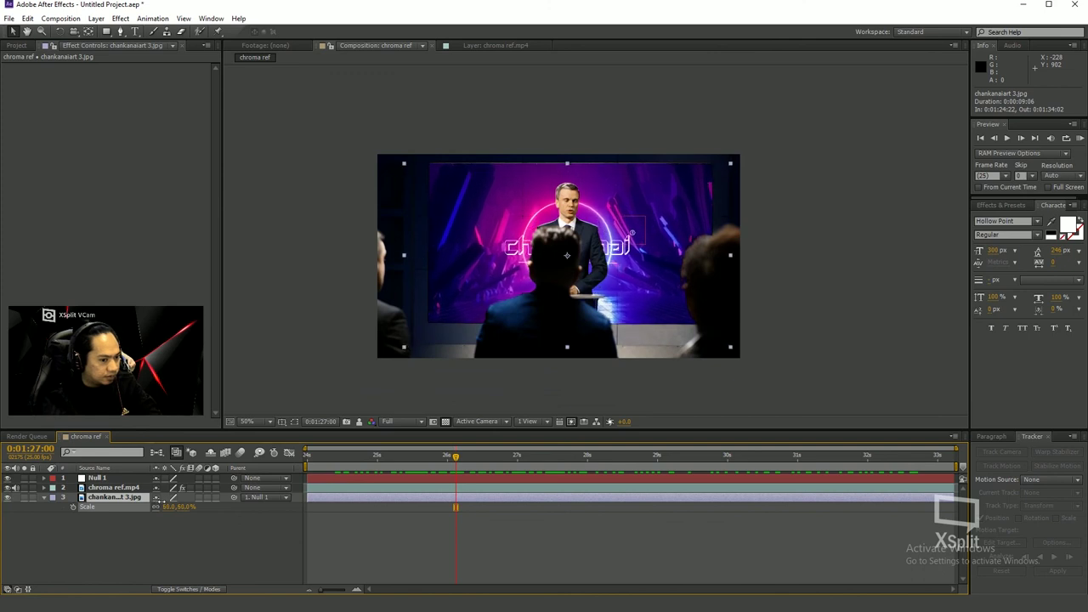
Raise the neon image's Y position to fill the wall behind the presenter, then RAM preview
key("p")
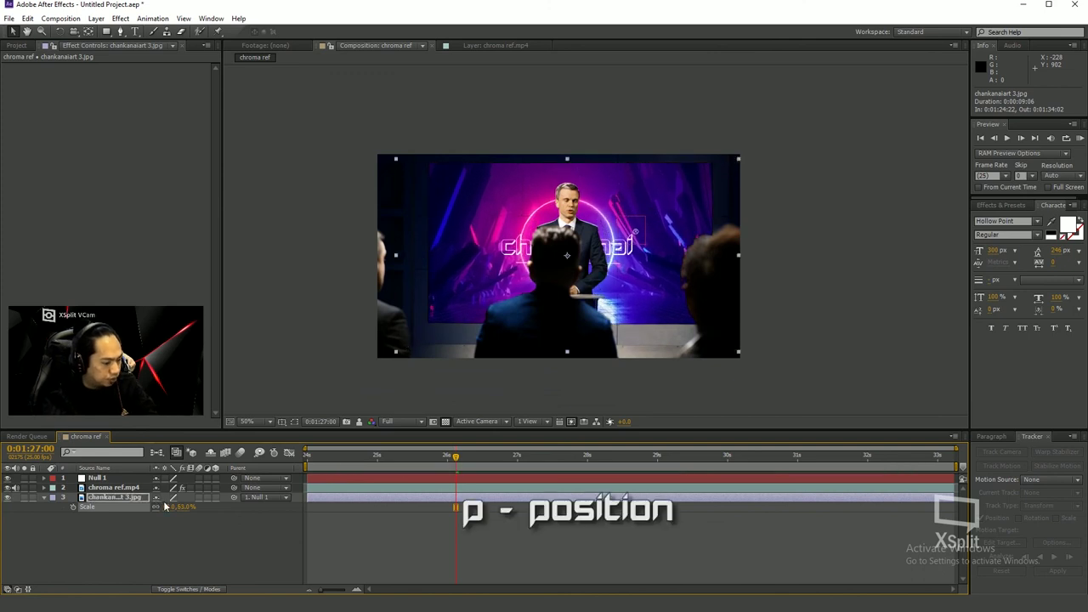
left_click_drag(183, 508, 156, 504)
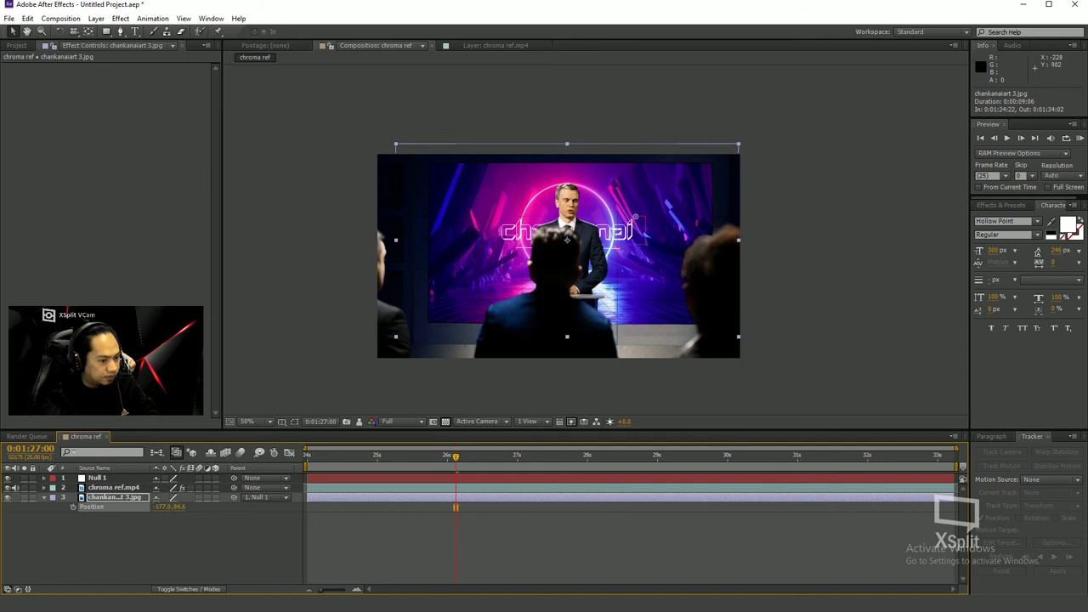
left_click(233, 562)
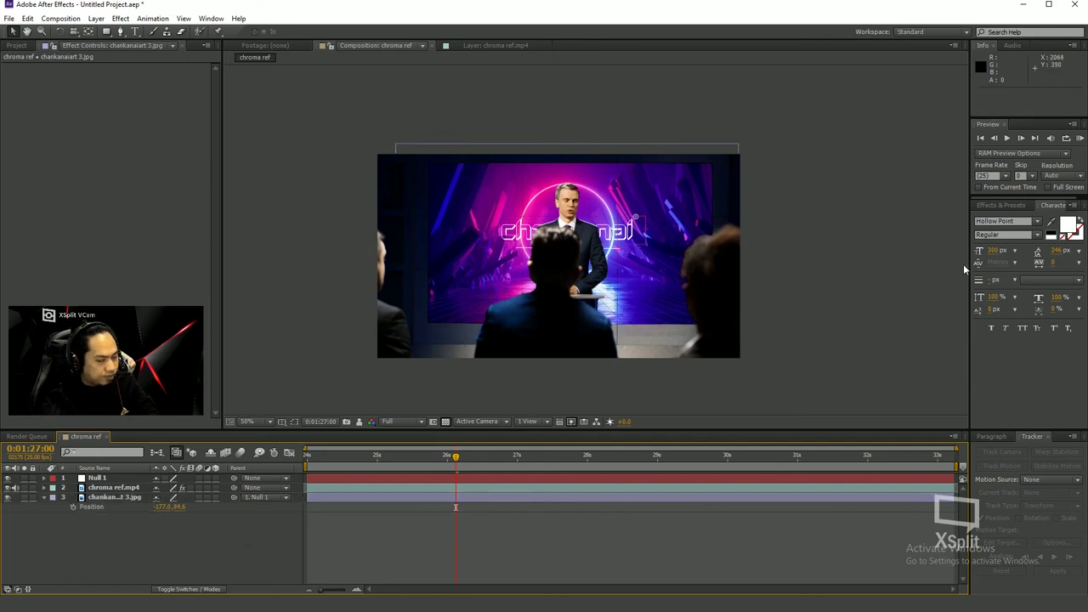
left_click(1081, 138)
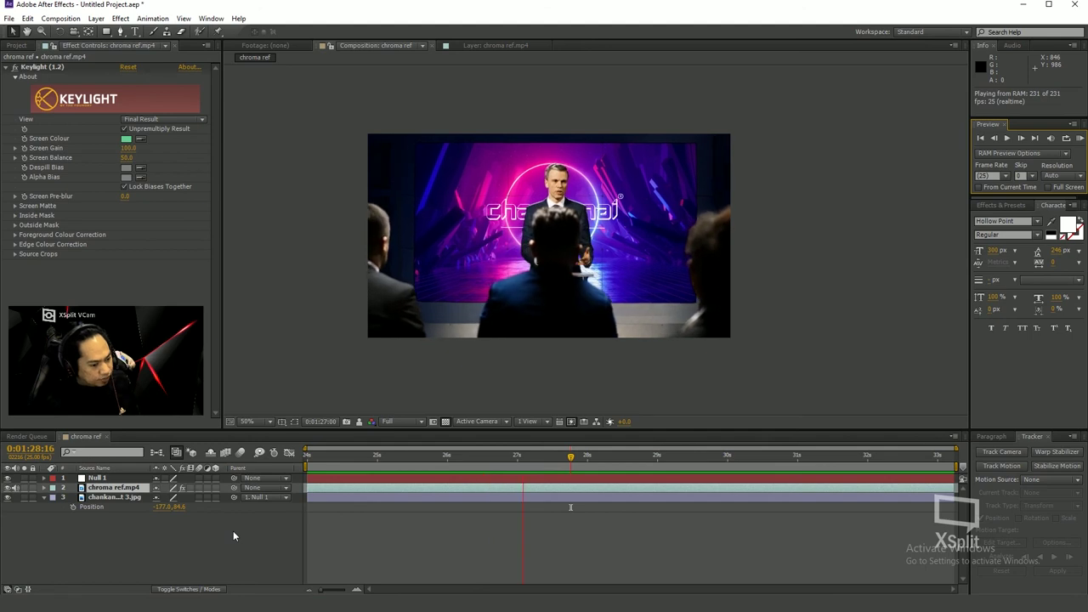